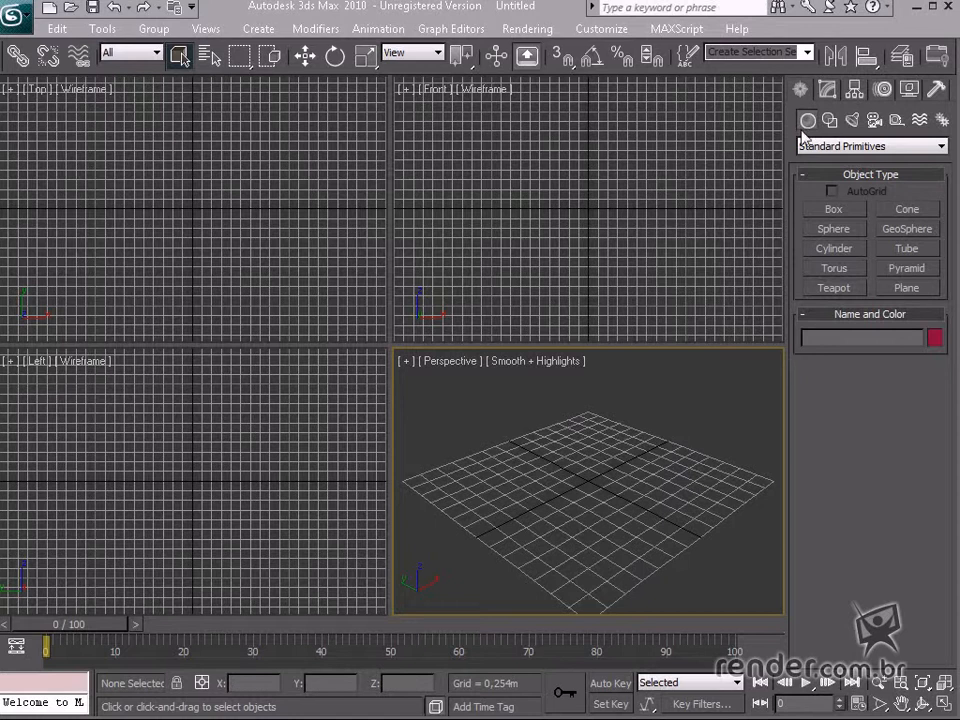
- Draw a circle spline centred on the grid origin with a radius of about 0,54 m
{"action": "left_click", "coordinate": [829, 121]}
{"action": "left_click", "coordinate": [806, 121]}
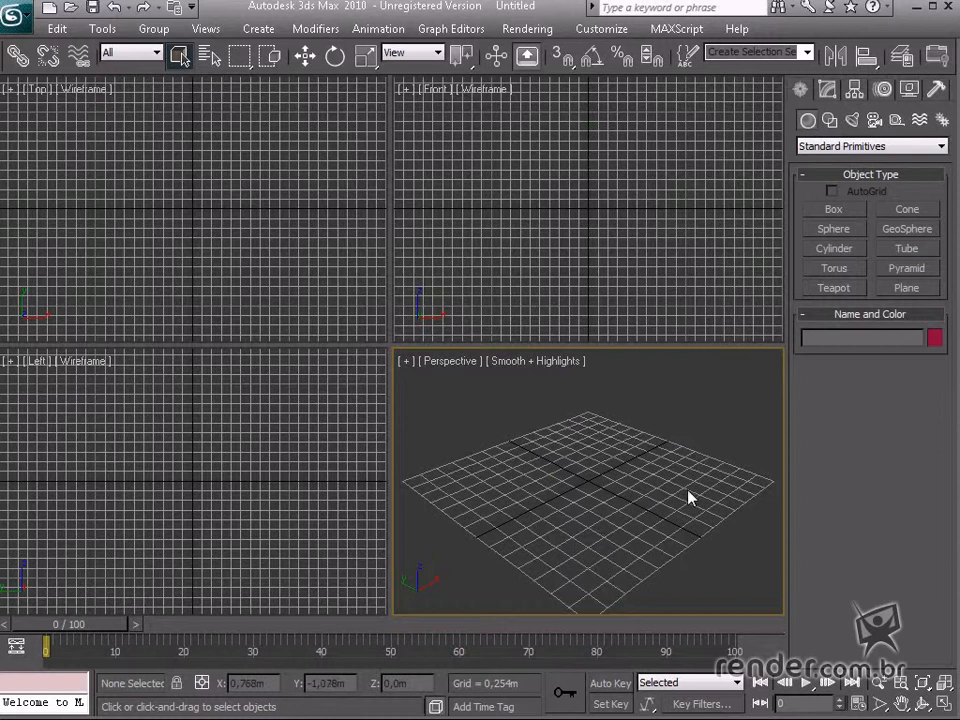
{"action": "middle_click_drag", "start_coordinate": [689, 509], "coordinate": [677, 504]}
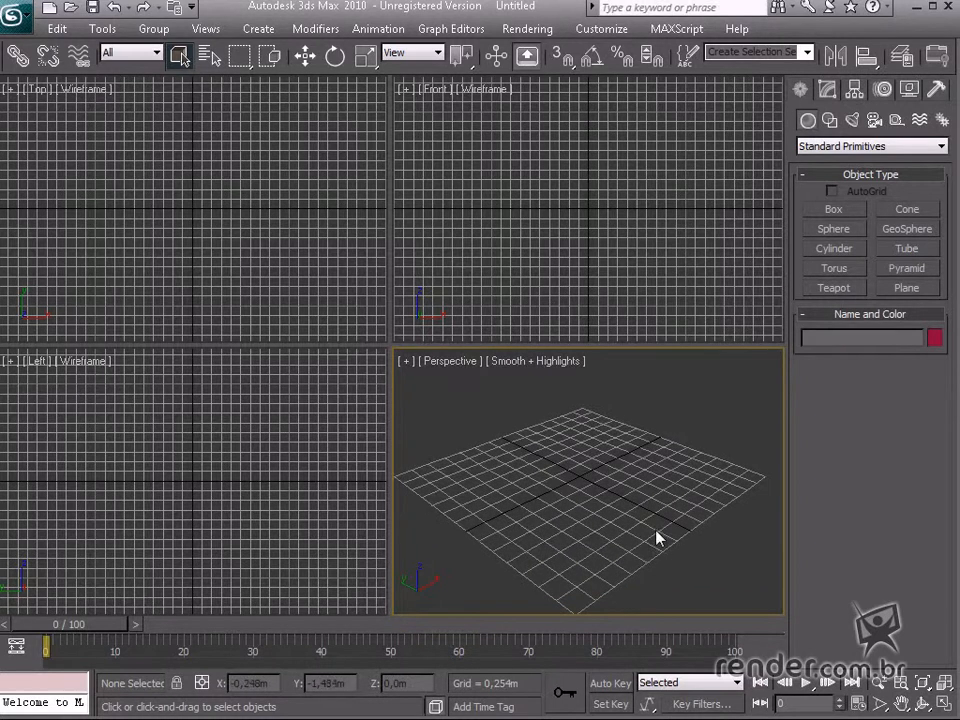
{"action": "middle_click_drag", "start_coordinate": [647, 546], "coordinate": [639, 516], "text": "alt"}
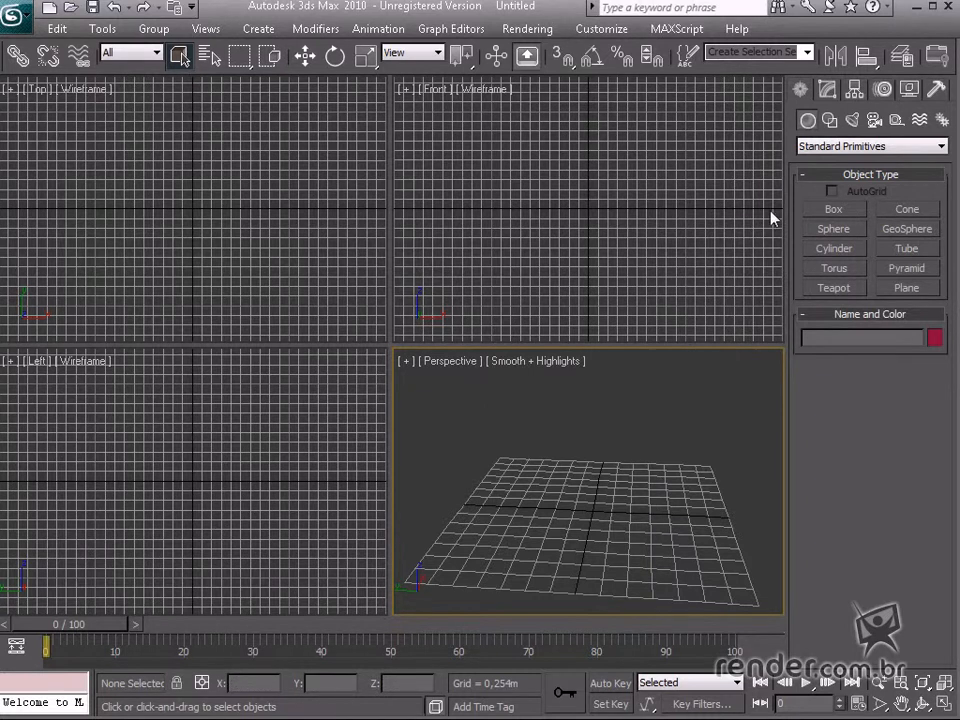
{"action": "left_click", "coordinate": [829, 121]}
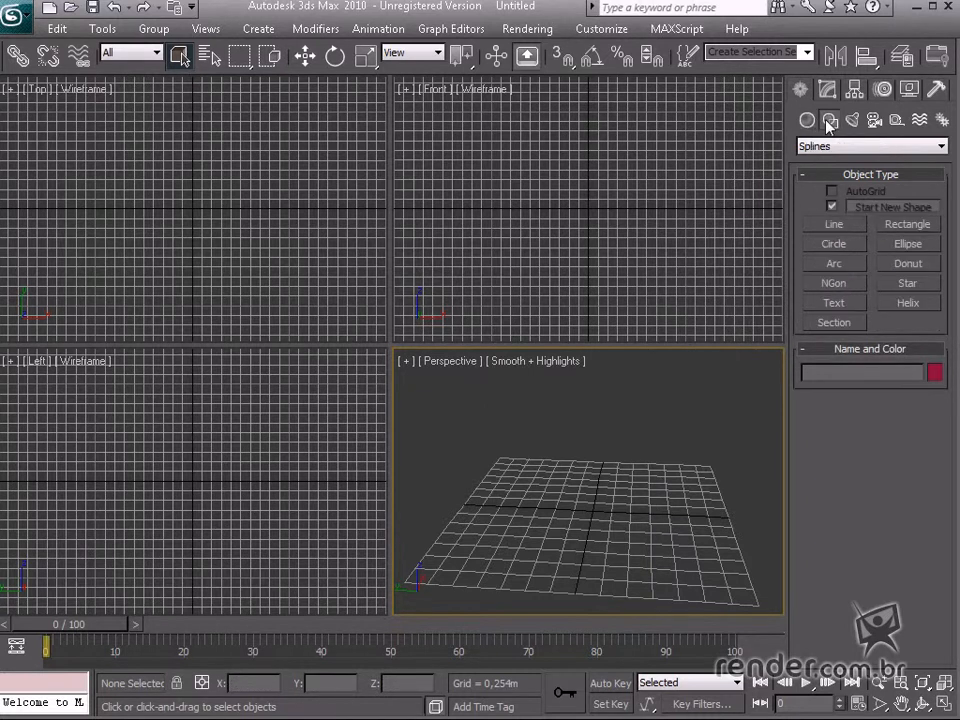
{"action": "left_click", "coordinate": [826, 248]}
{"action": "left_click_drag", "start_coordinate": [592, 511], "coordinate": [599, 491]}
{"action": "mouse_move", "coordinate": [600, 525]}
{"action": "middle_mouse_down"}
{"action": "mouse_move", "coordinate": [583, 536]}
{"action": "mouse_move", "coordinate": [585, 510]}
{"action": "middle_mouse_up"}
{"action": "scroll", "coordinate": [588, 530], "scroll_direction": "up", "scroll_amount": 3}
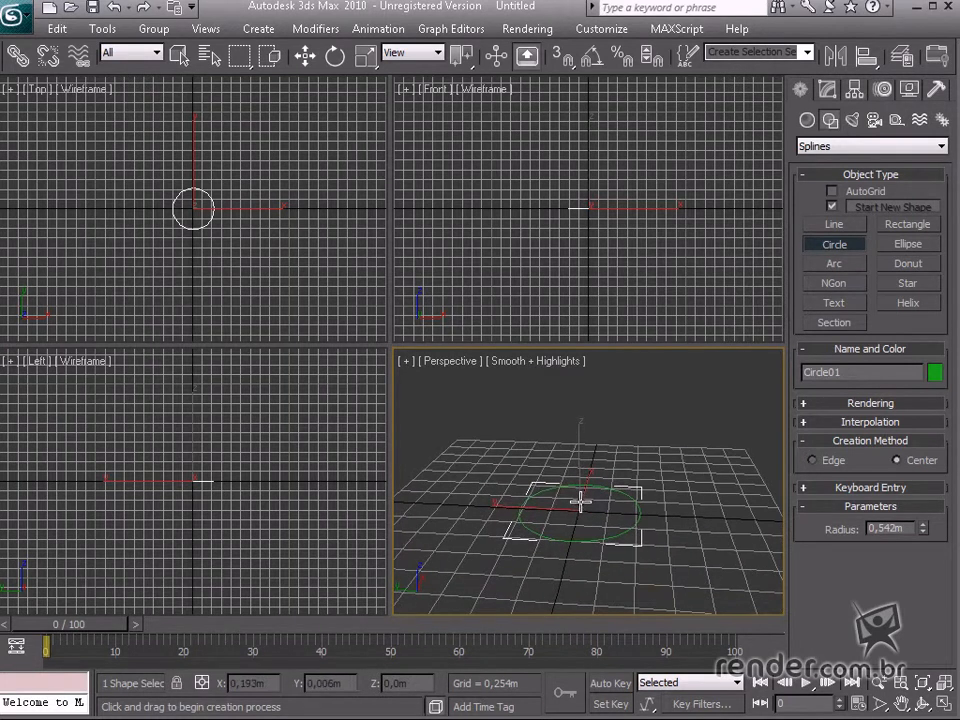
- Set the circle's radius to 0,5 m
{"action": "double_click", "coordinate": [906, 521]}
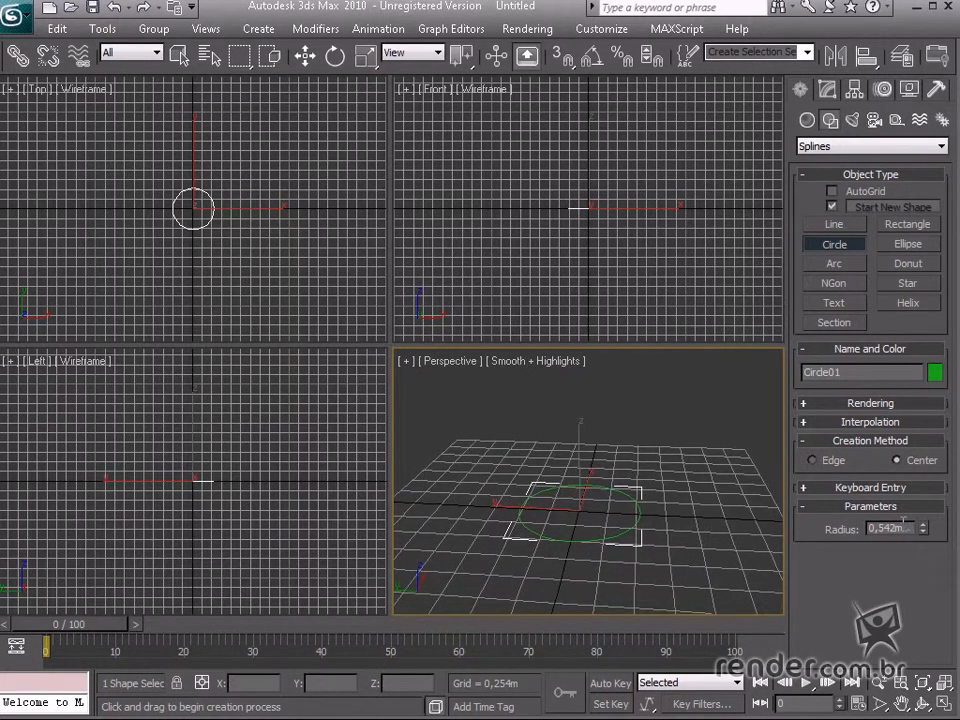
{"action": "type", "text": "0"}
{"action": "key", "text": "Return"}
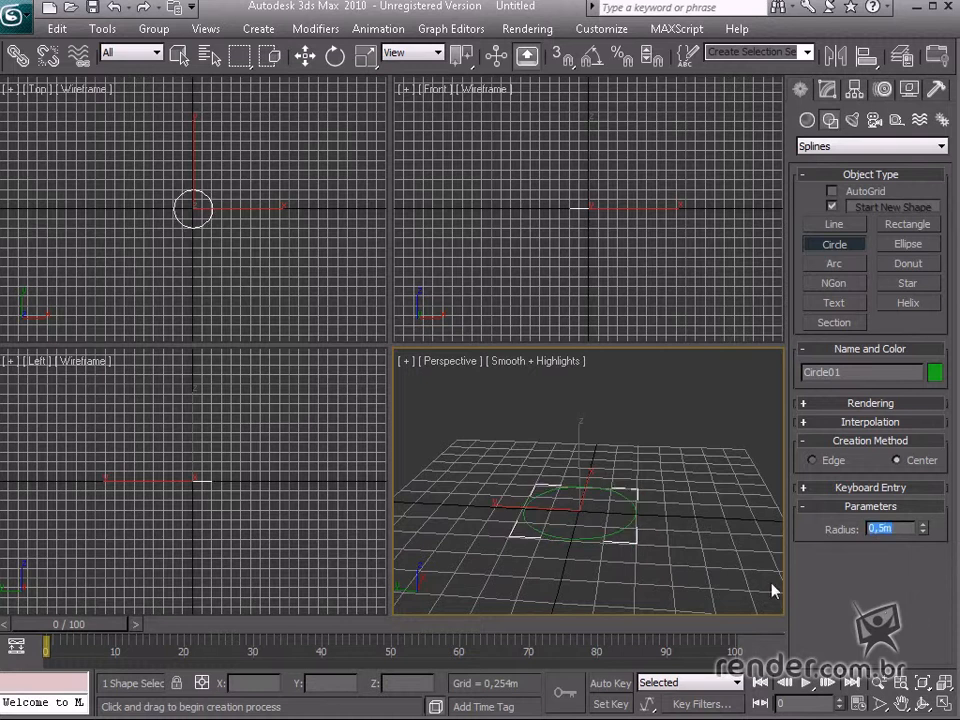
{"action": "left_click", "coordinate": [892, 527]}
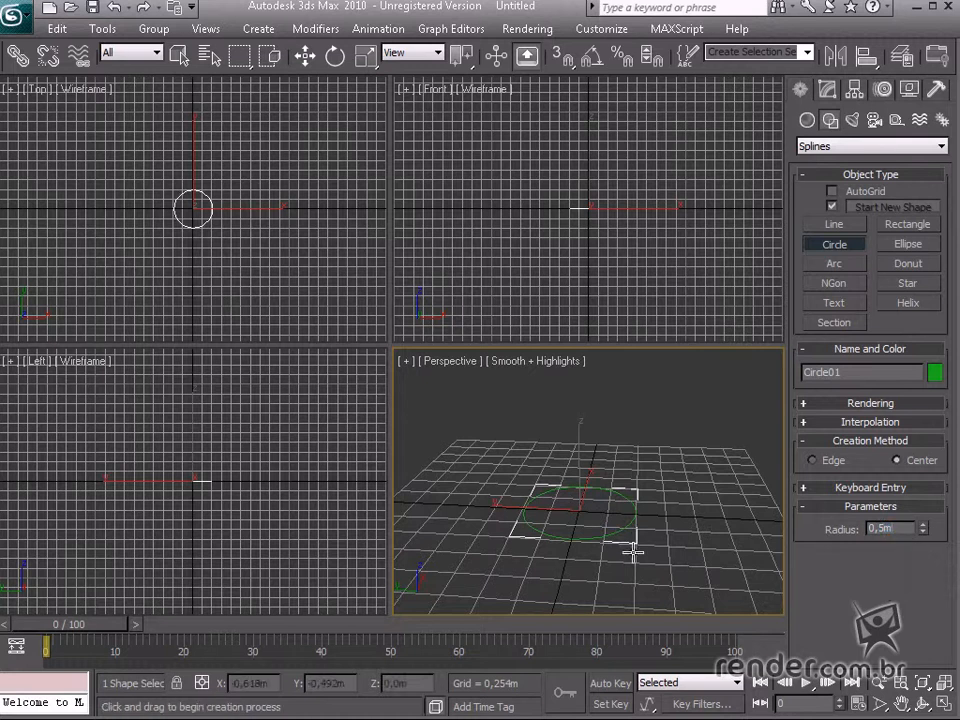
- Maximize the Perspective view and draw a six-point star centred on the circle, with radii of about 1,41 m and 0,56 m
{"action": "left_click", "coordinate": [941, 707]}
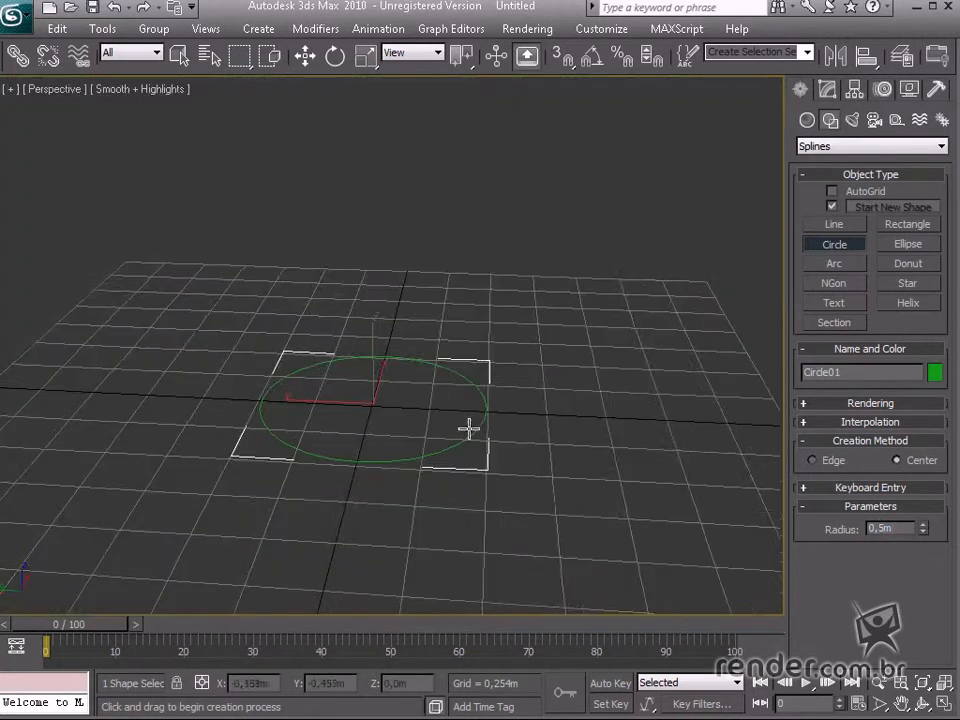
{"action": "middle_click_drag", "start_coordinate": [467, 429], "coordinate": [438, 413], "text": "alt"}
{"action": "scroll", "coordinate": [455, 425], "scroll_direction": "up", "scroll_amount": 5}
{"action": "scroll", "coordinate": [456, 431], "scroll_direction": "down", "scroll_amount": 3}
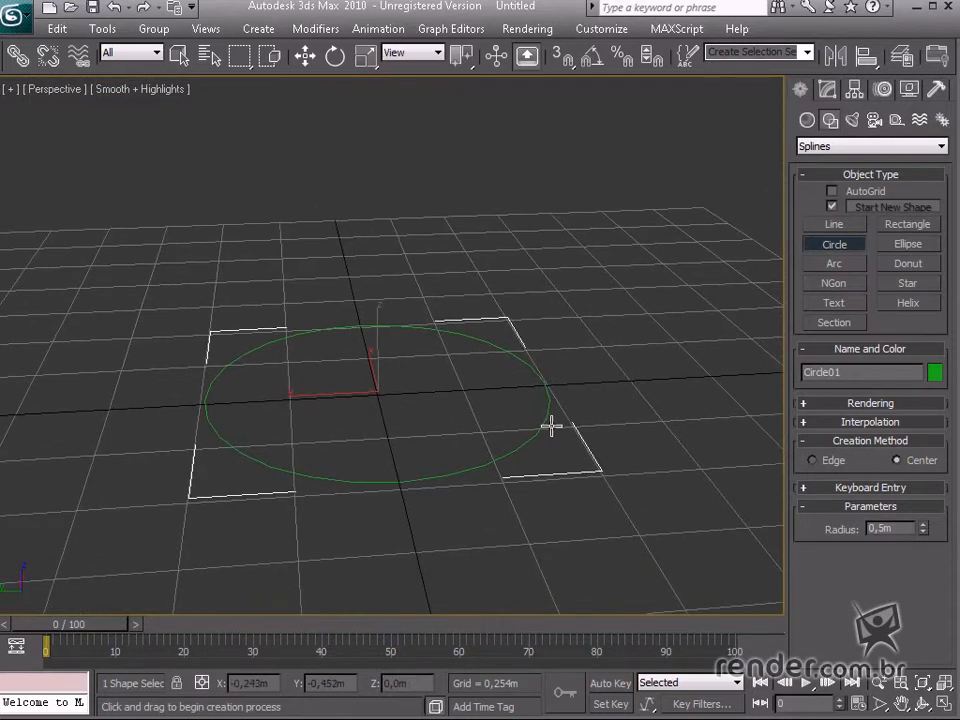
{"action": "left_click", "coordinate": [907, 284]}
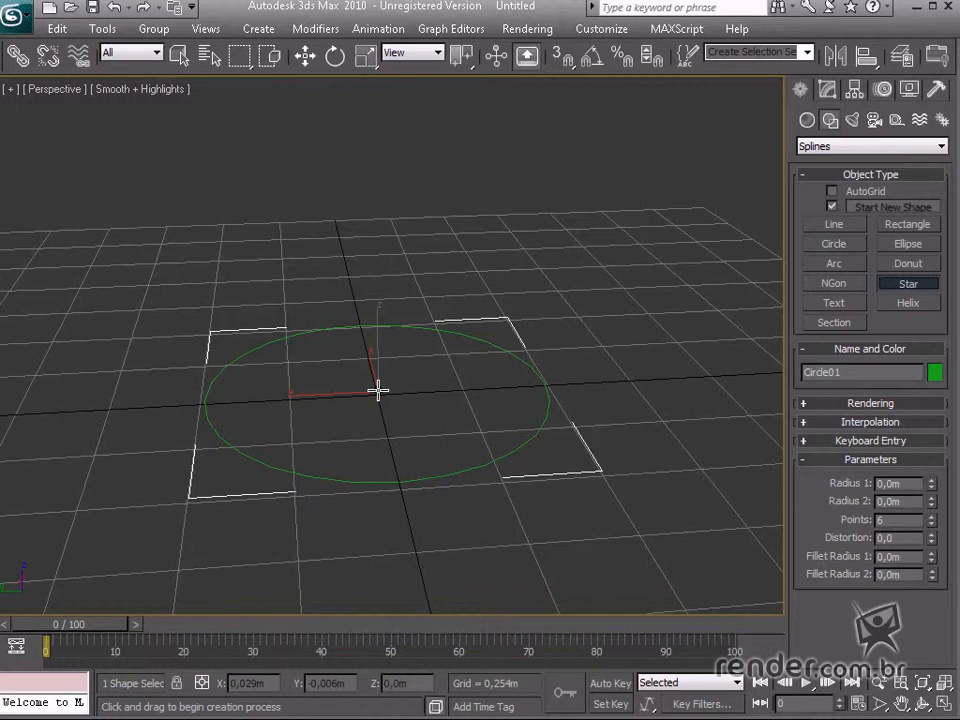
{"action": "left_click_drag", "start_coordinate": [378, 391], "coordinate": [456, 245]}
{"action": "left_click", "coordinate": [427, 320]}
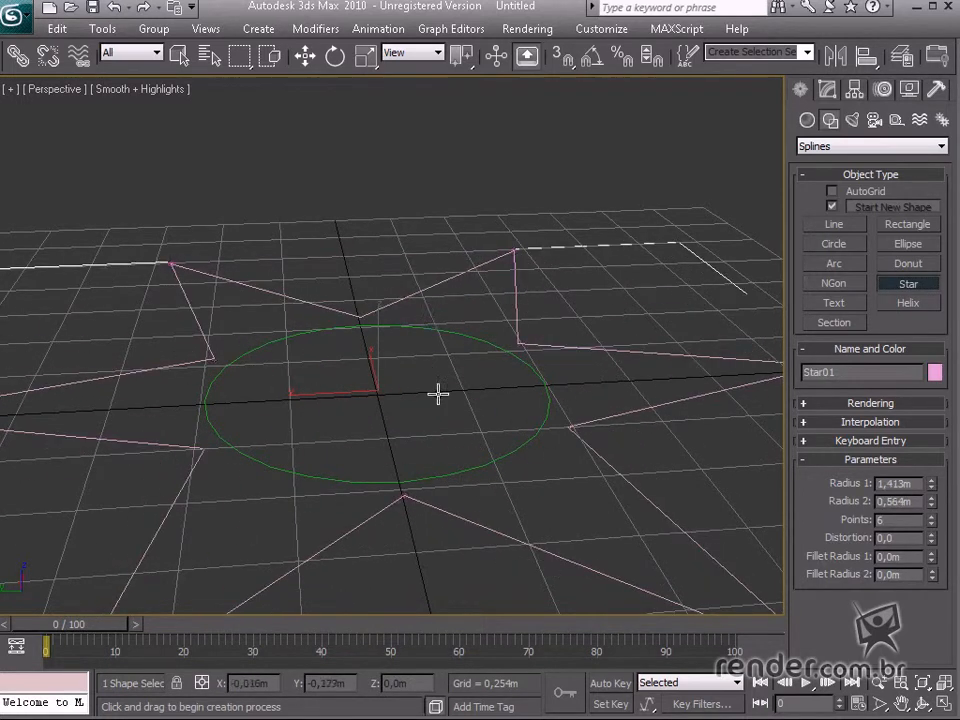
{"action": "scroll", "coordinate": [440, 391], "scroll_direction": "down", "scroll_amount": 5}
{"action": "middle_click_drag", "start_coordinate": [447, 381], "coordinate": [407, 396], "text": "alt"}
{"action": "scroll", "coordinate": [427, 401], "scroll_direction": "up", "scroll_amount": 3}
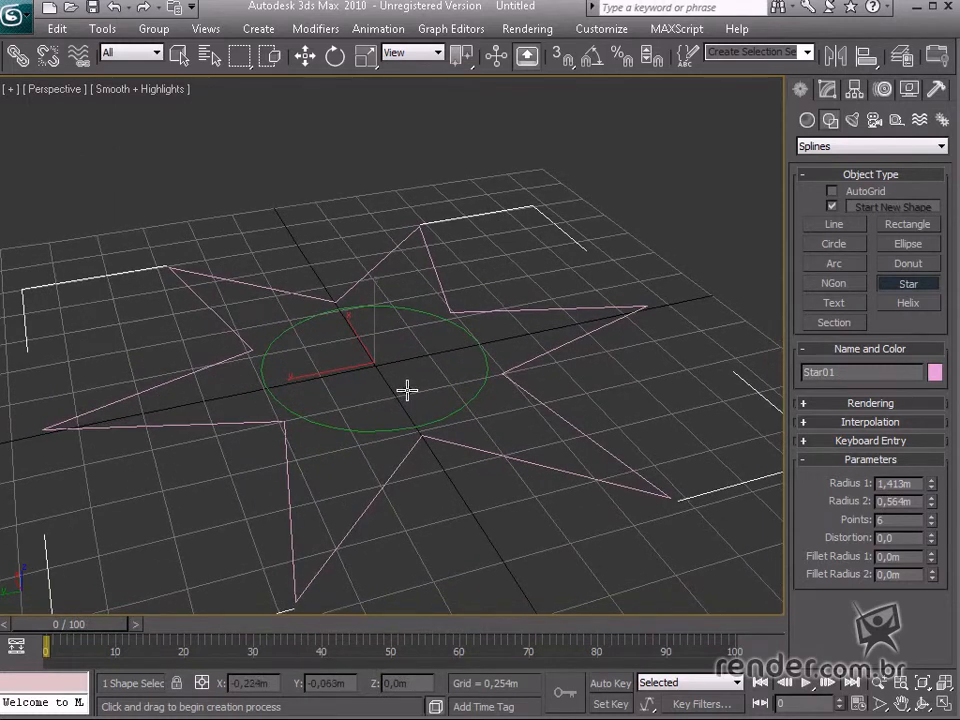
{"action": "middle_click_drag", "start_coordinate": [411, 403], "coordinate": [403, 373]}
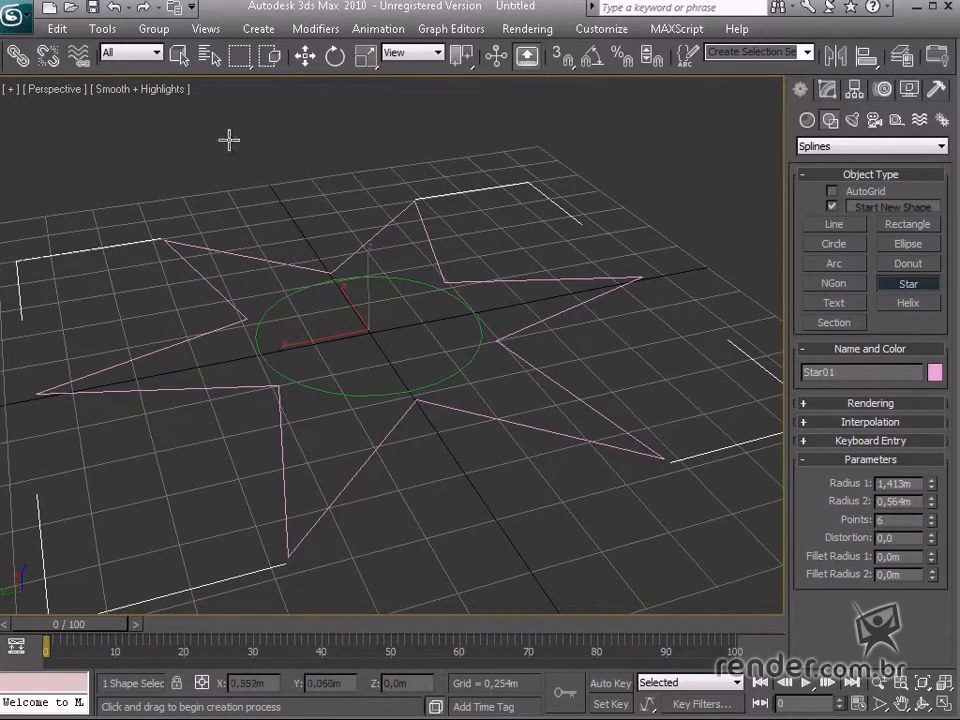
{"action": "left_click", "coordinate": [180, 56]}
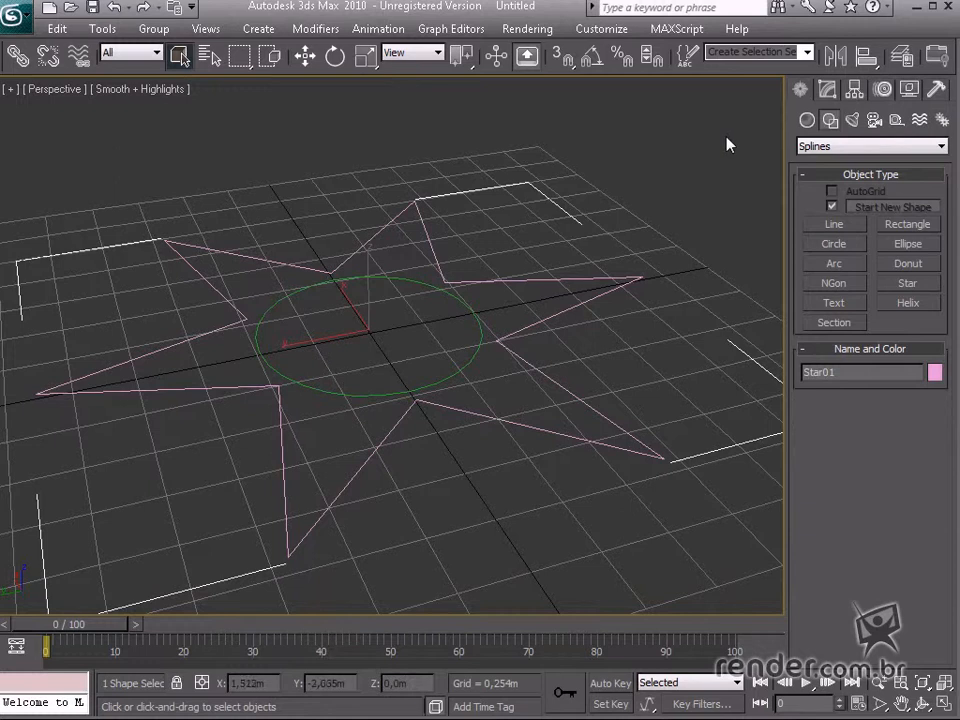
- Set the star's Radius 1 to 1,5 m, Radius 2 to 0,5 m and number of points to 8
{"action": "left_click", "coordinate": [826, 92]}
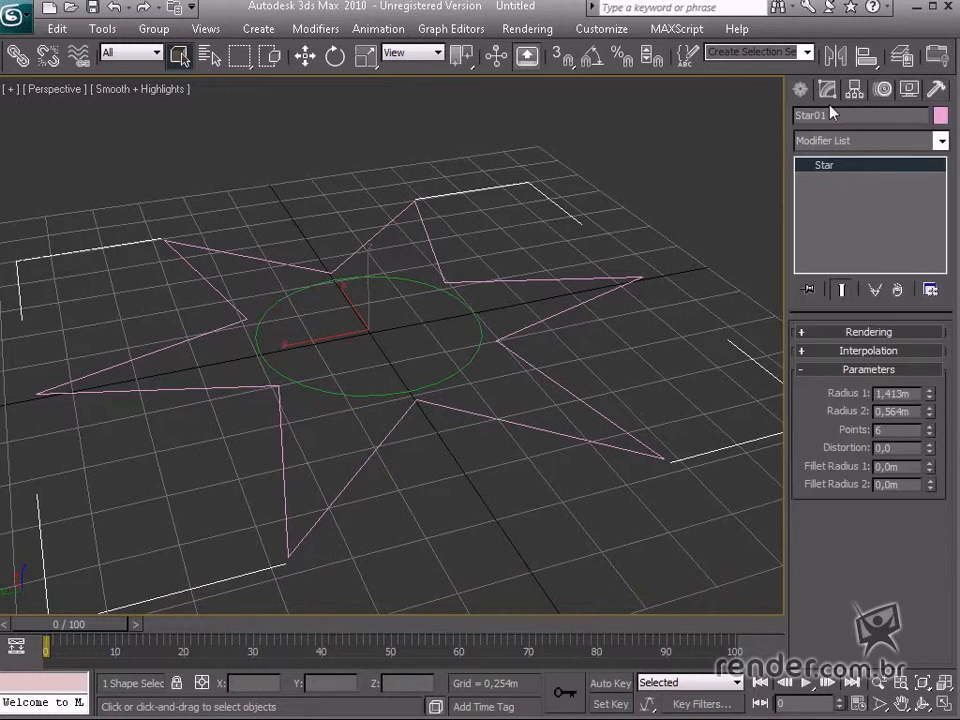
{"action": "double_click", "coordinate": [895, 394]}
{"action": "type", "text": "1,5"}
{"action": "key", "text": "Tab"}
{"action": "type", "text": "0,"}
{"action": "key", "text": "Tab"}
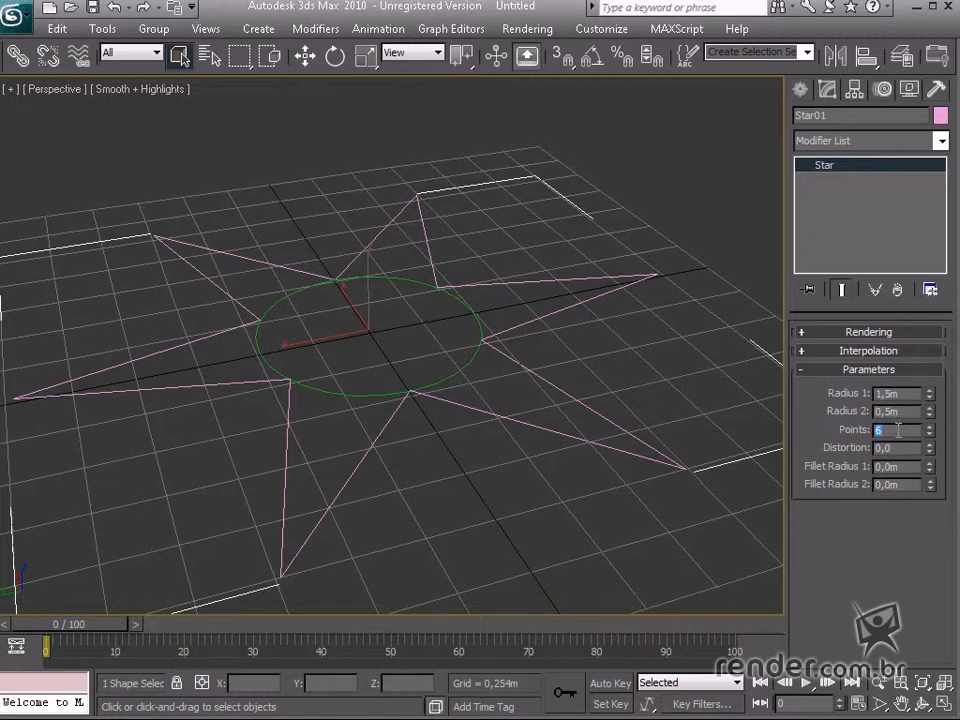
{"action": "type", "text": "8"}
{"action": "key", "text": "Return"}
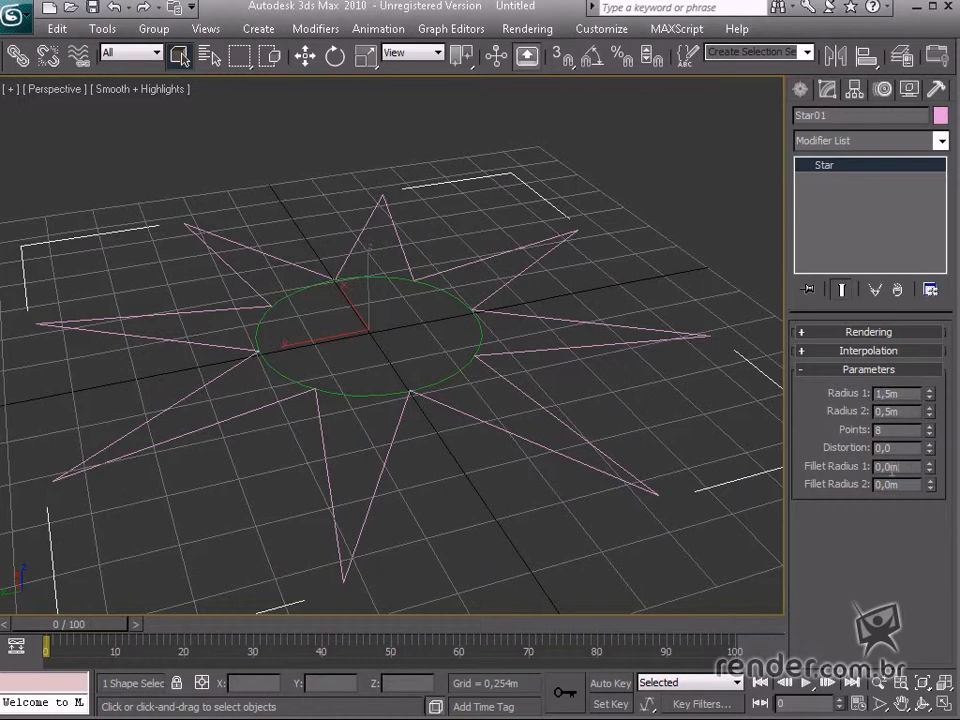
- Round the star's corners with Fillet Radius 1 of 0,117 m and Fillet Radius 2 of 0,0379 m
{"action": "double_click", "coordinate": [893, 466]}
{"action": "type", "text": "0,"}
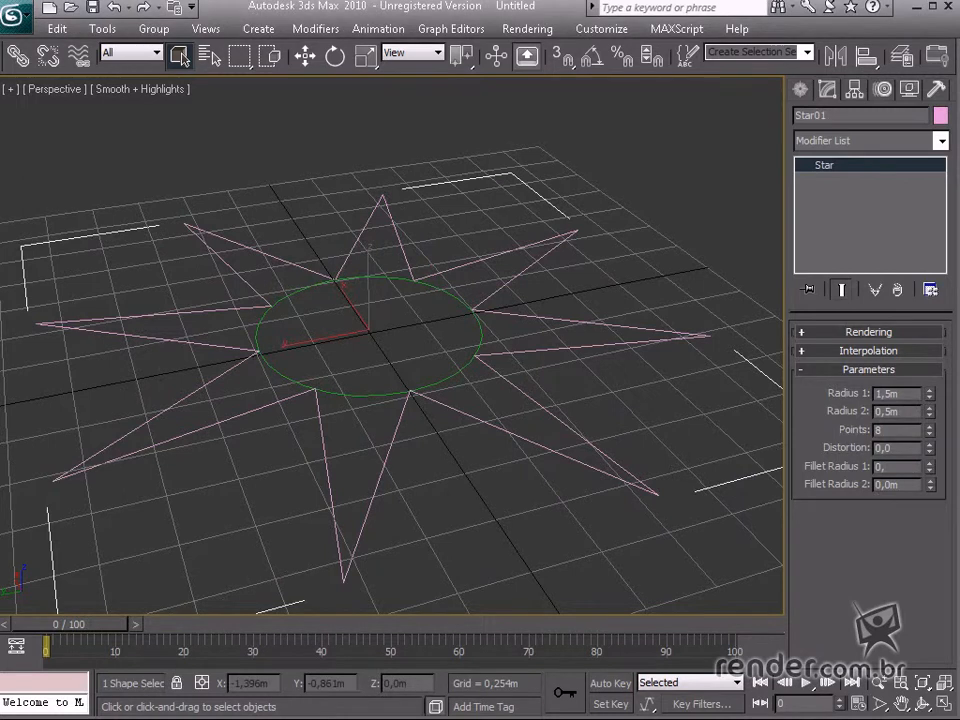
{"action": "type", "text": "117"}
{"action": "key", "text": "Tab"}
{"action": "type", "text": "0,"}
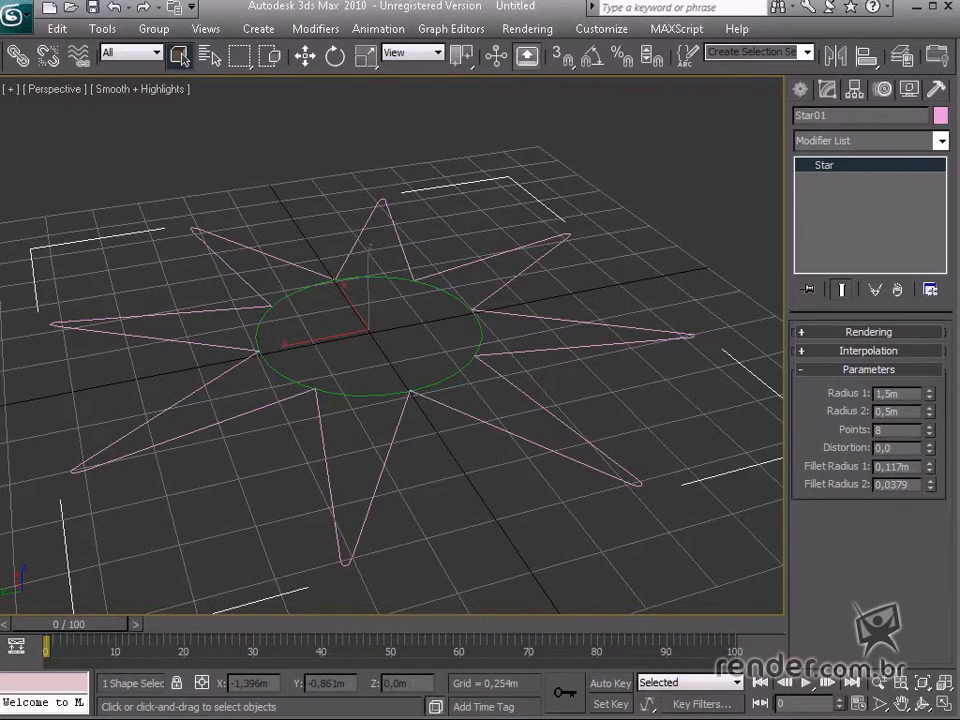
{"action": "type", "text": "0379"}
{"action": "key", "text": "Return"}
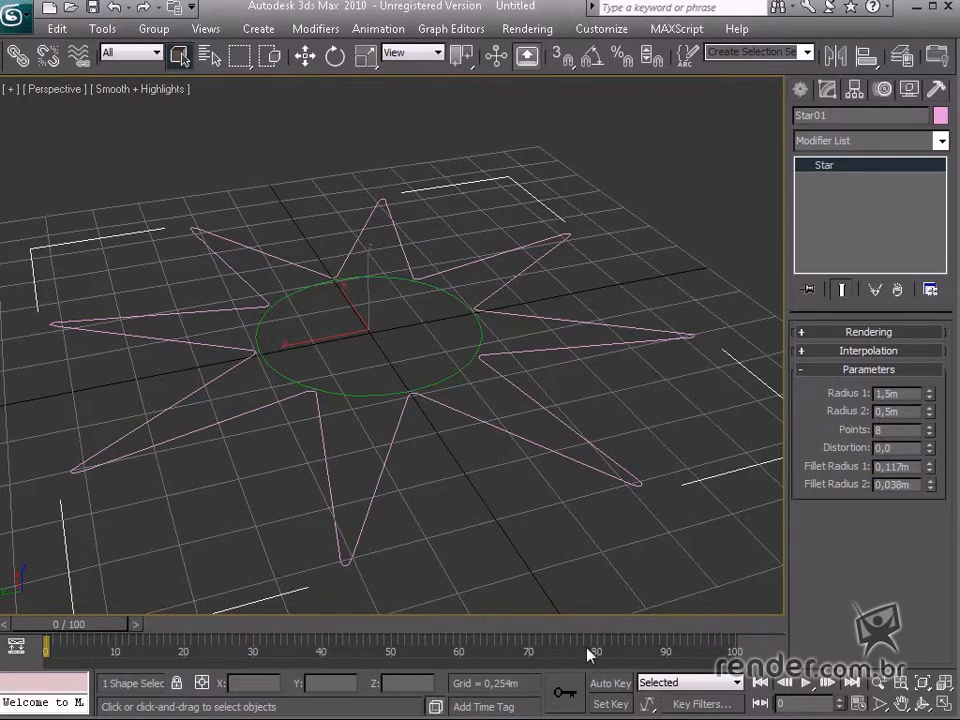
{"action": "middle_click_drag", "start_coordinate": [468, 408], "coordinate": [463, 399]}
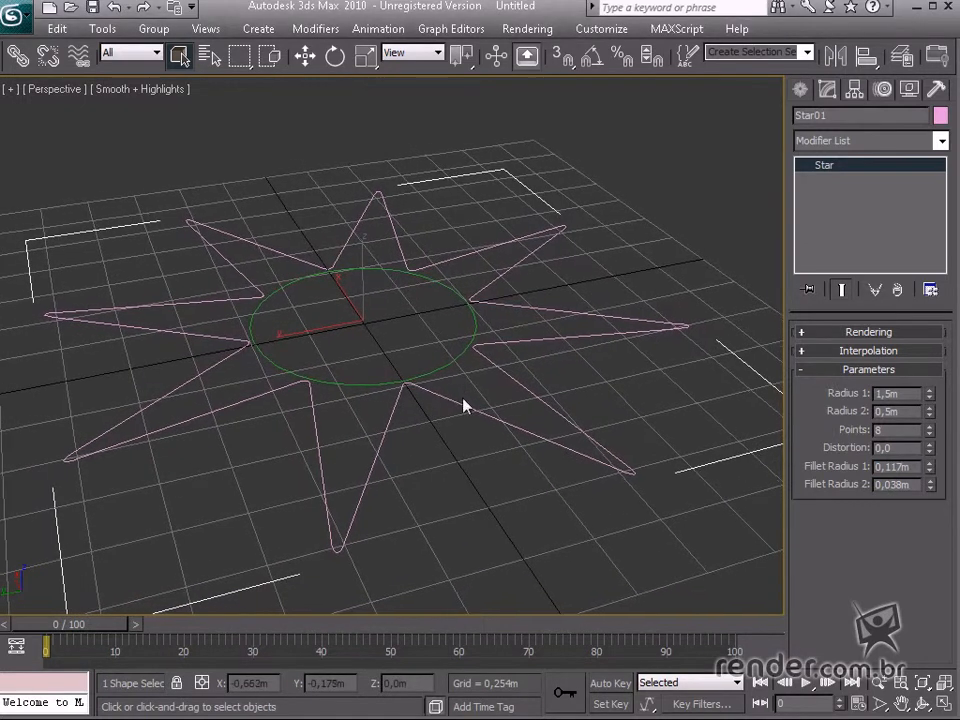
{"action": "left_click", "coordinate": [443, 285]}
{"action": "left_click", "coordinate": [474, 248]}
{"action": "middle_click_drag", "start_coordinate": [467, 371], "coordinate": [485, 359]}
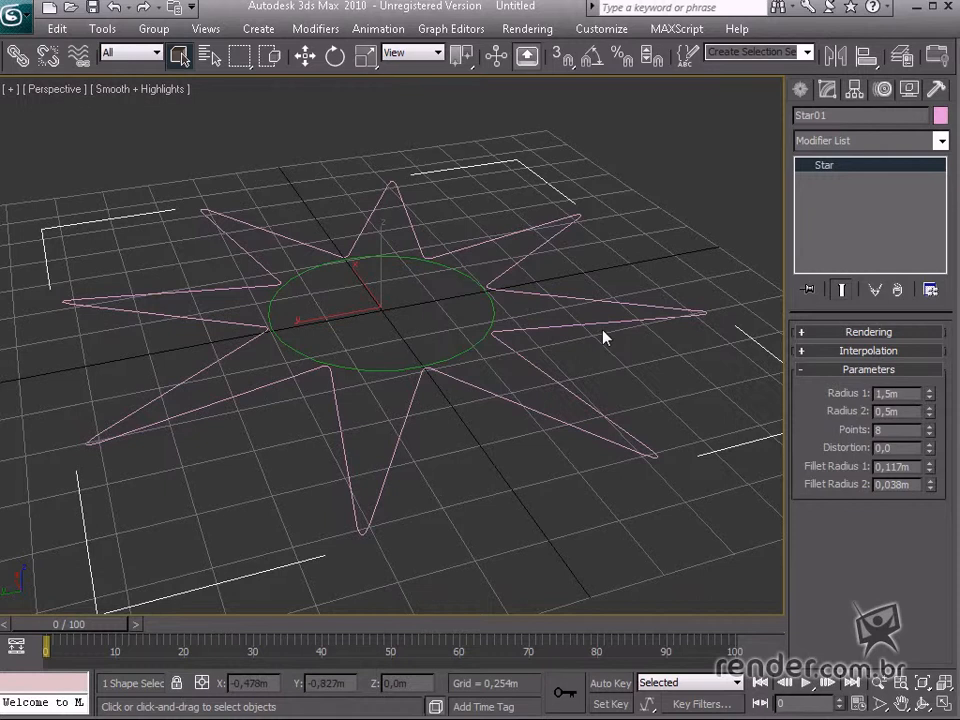
{"action": "middle_click_drag", "start_coordinate": [603, 337], "coordinate": [570, 369]}
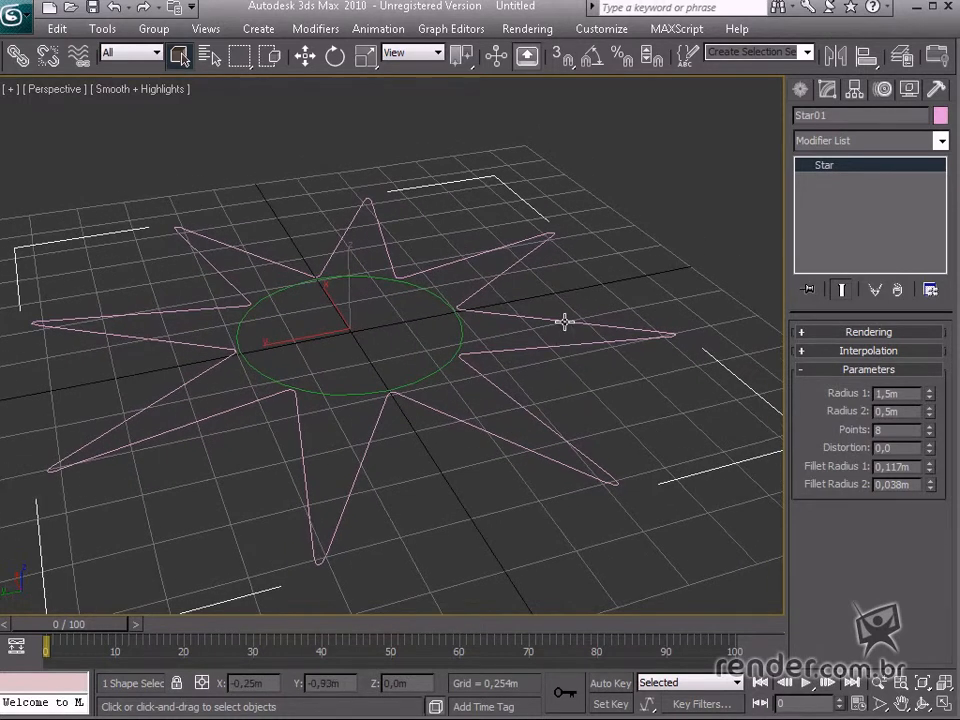
- Convert the star to an Editable Spline
{"action": "right_click", "coordinate": [484, 314]}
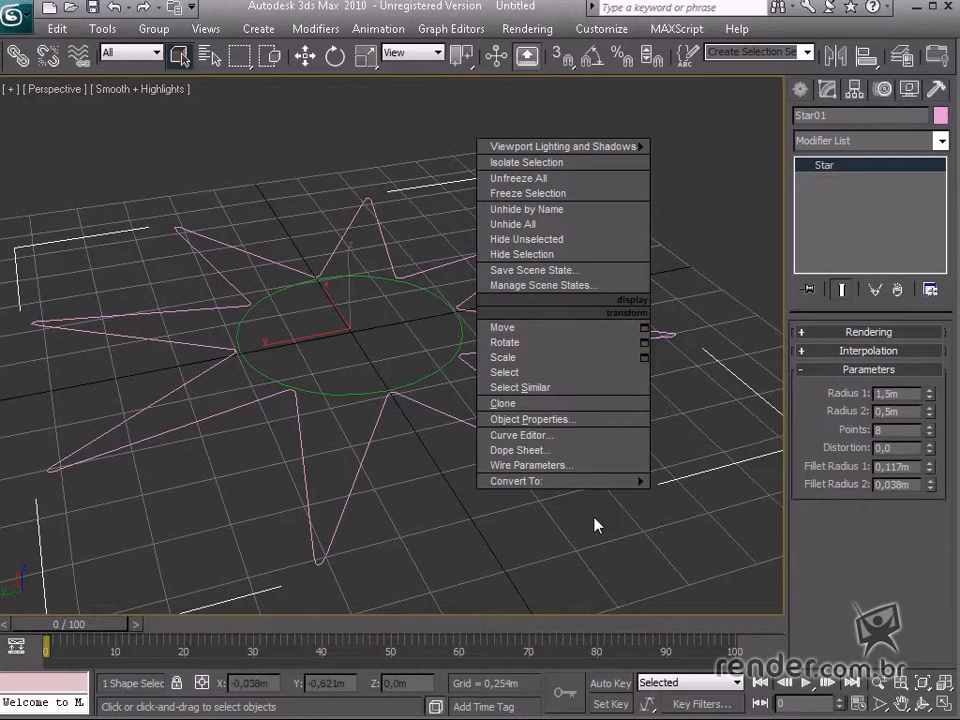
{"action": "mouse_move", "coordinate": [594, 483]}
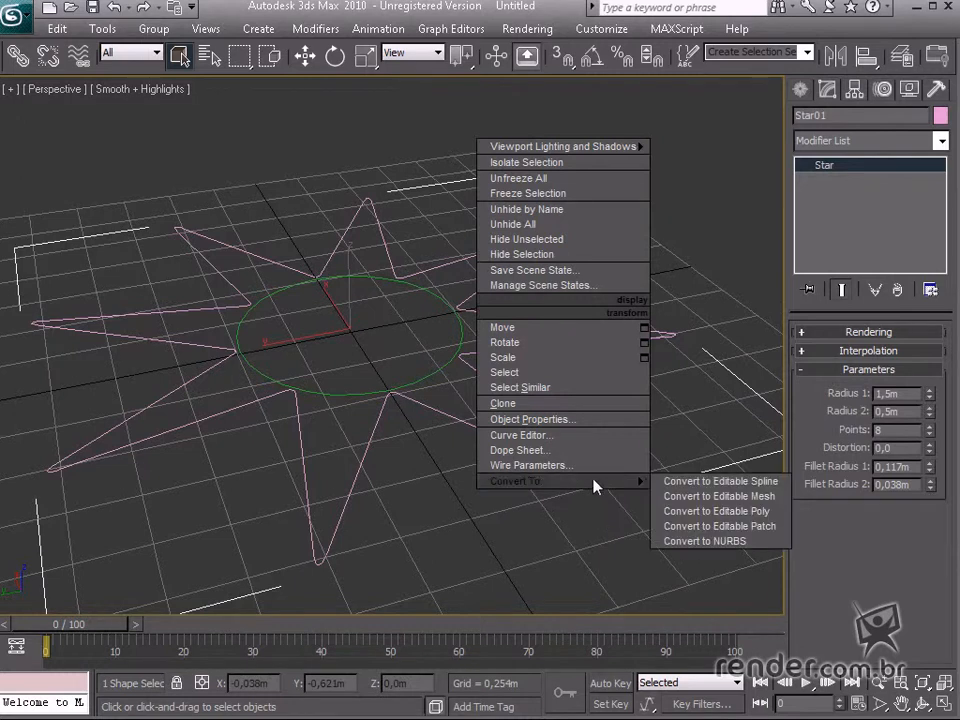
{"action": "left_click", "coordinate": [666, 484]}
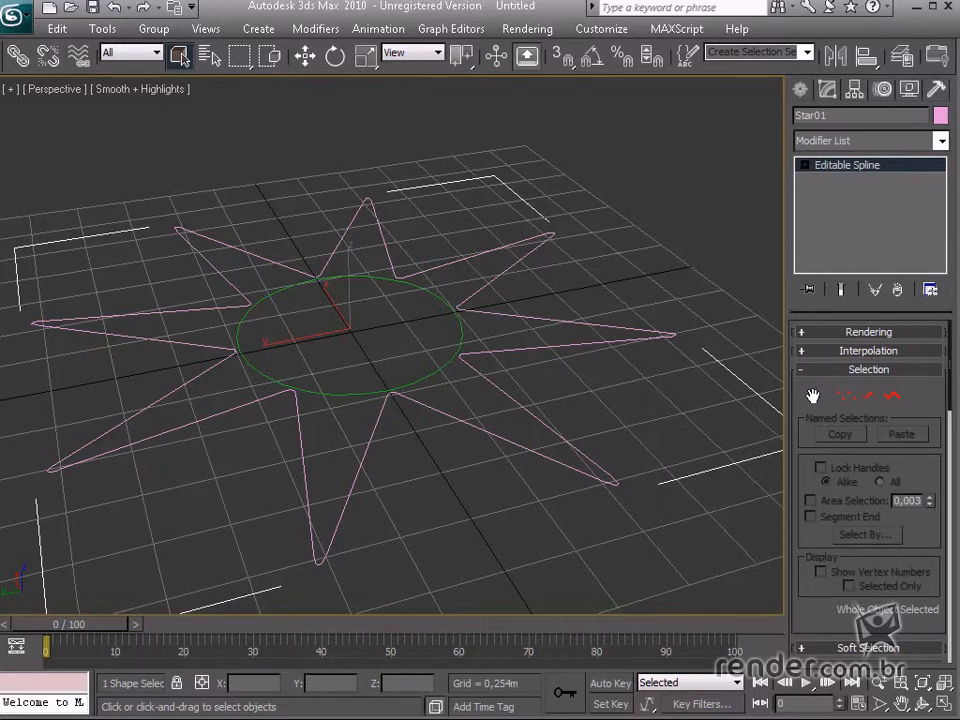
- Attach the circle to the star spline so both form one shape
{"action": "left_click_drag", "start_coordinate": [812, 396], "coordinate": [812, 311]}
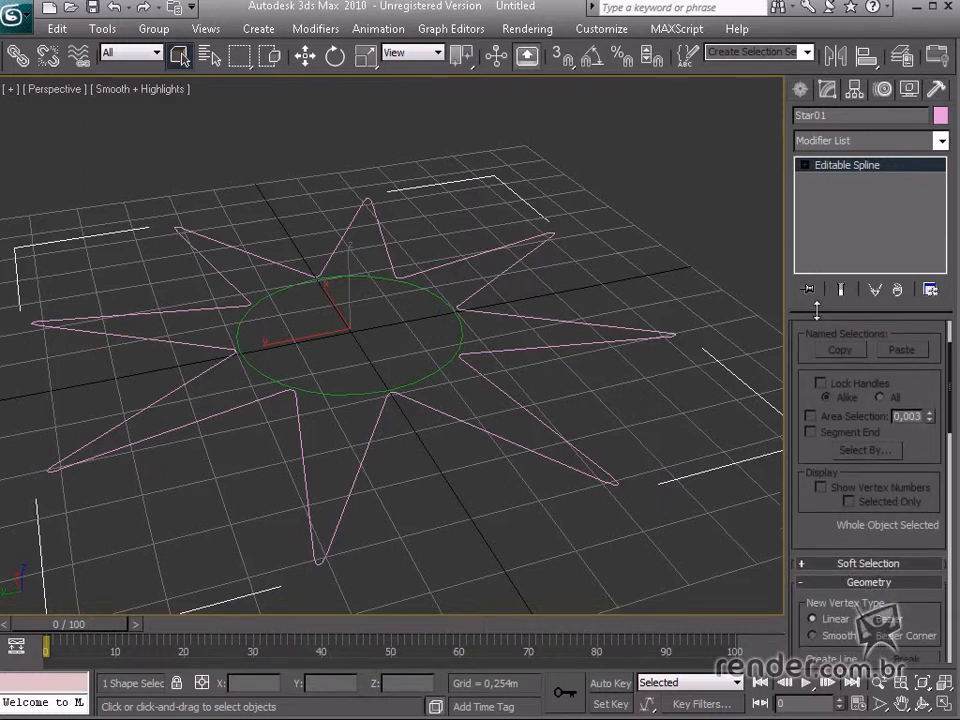
{"action": "left_click_drag", "start_coordinate": [919, 605], "coordinate": [900, 380]}
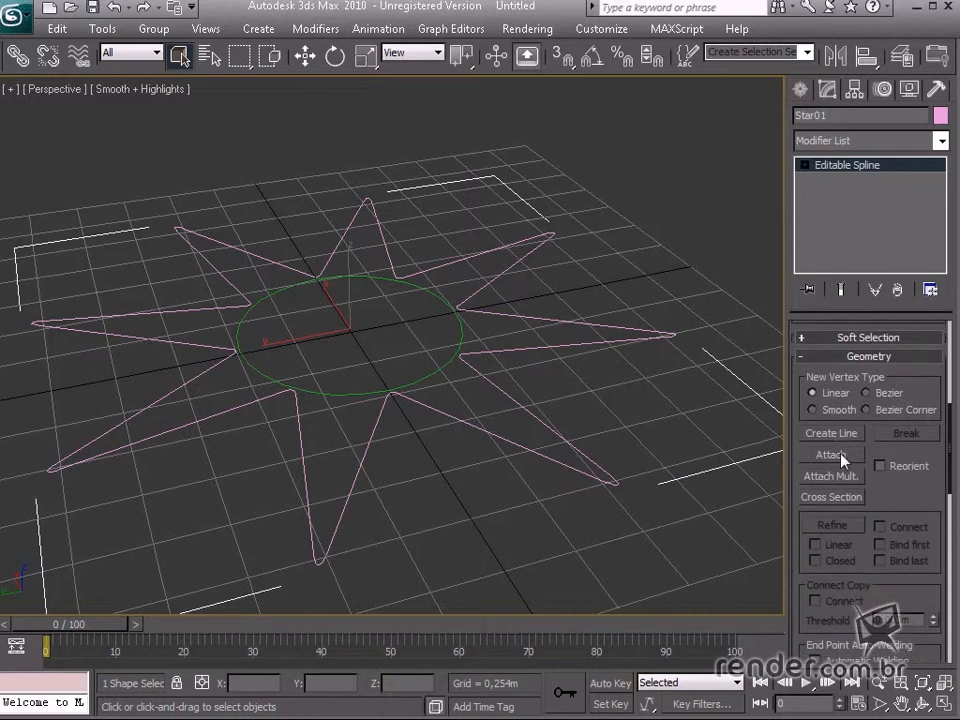
{"action": "left_click", "coordinate": [831, 455]}
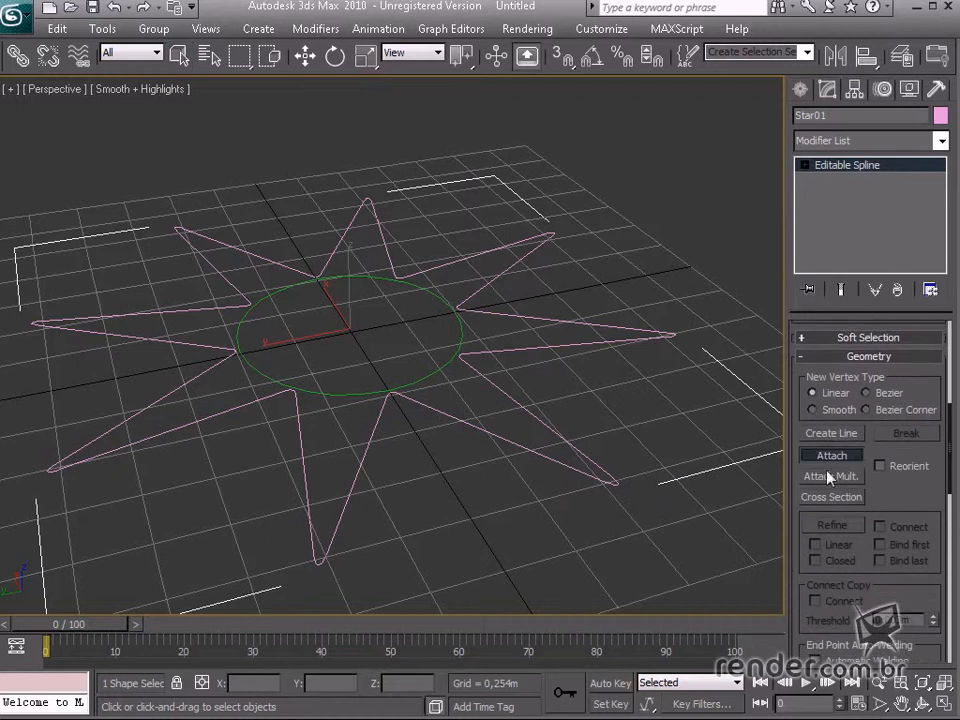
{"action": "left_click", "coordinate": [431, 375]}
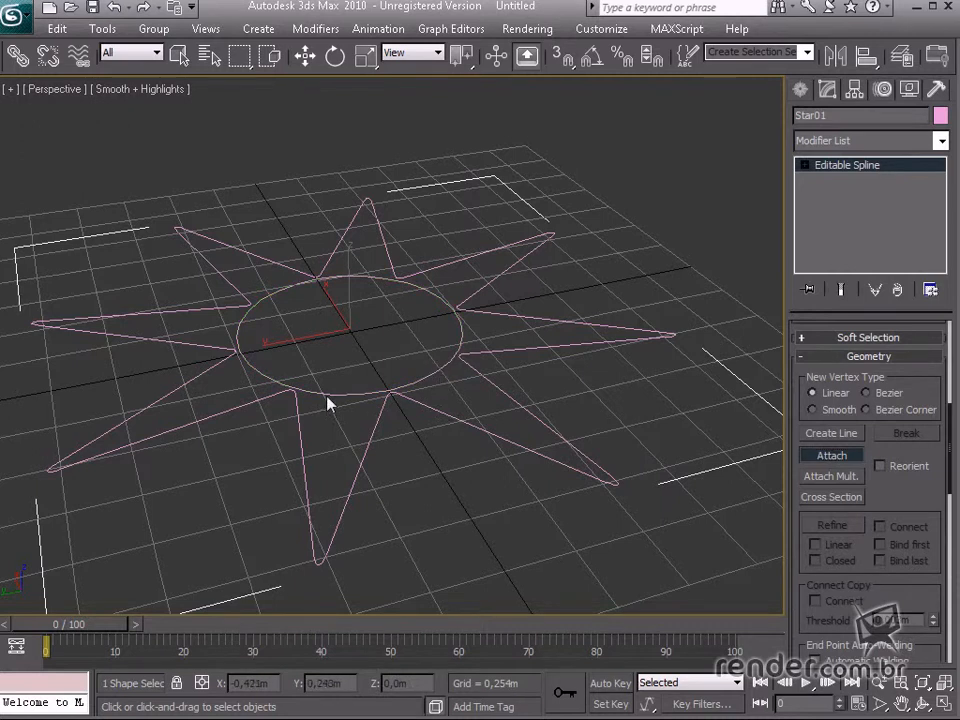
{"action": "right_click", "coordinate": [548, 481]}
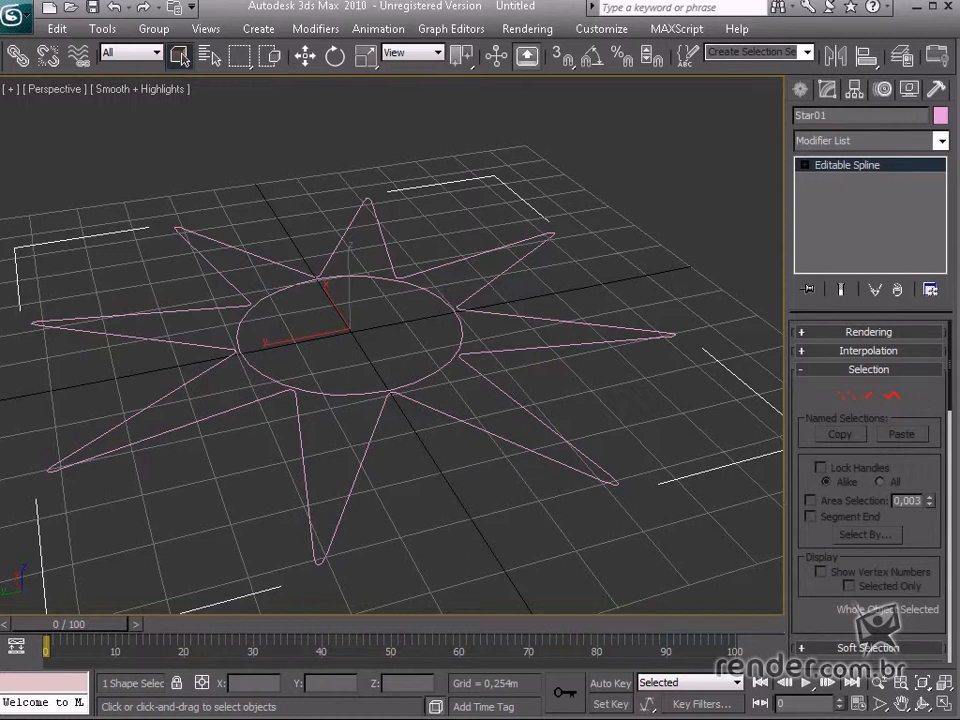
{"action": "scroll", "coordinate": [433, 407], "scroll_direction": "down", "scroll_amount": 4}
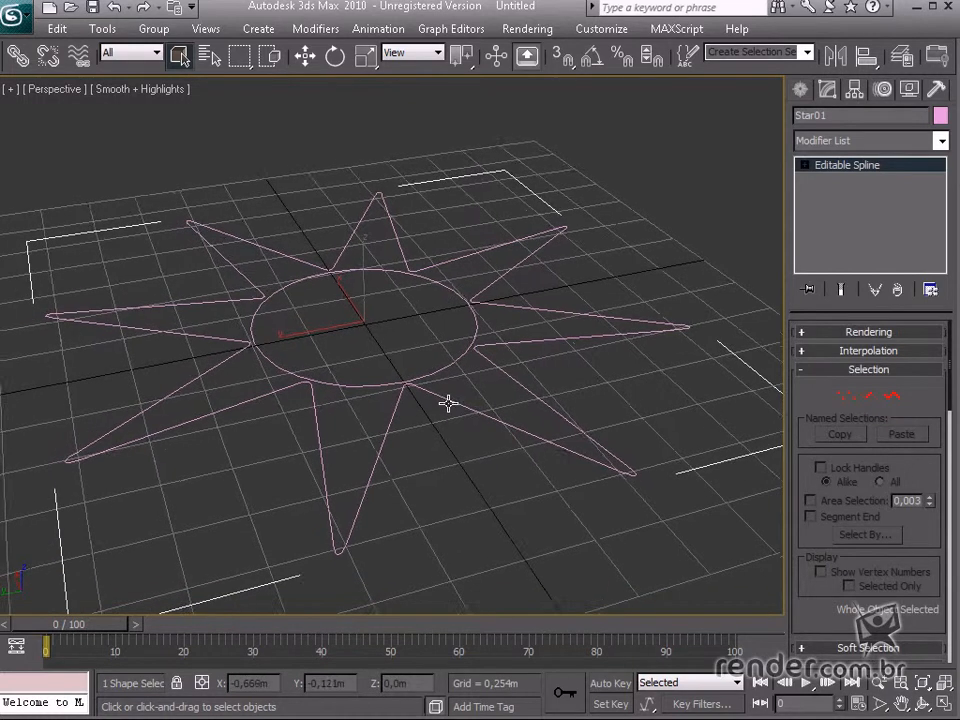
{"action": "middle_click_drag", "start_coordinate": [445, 414], "coordinate": [443, 428]}
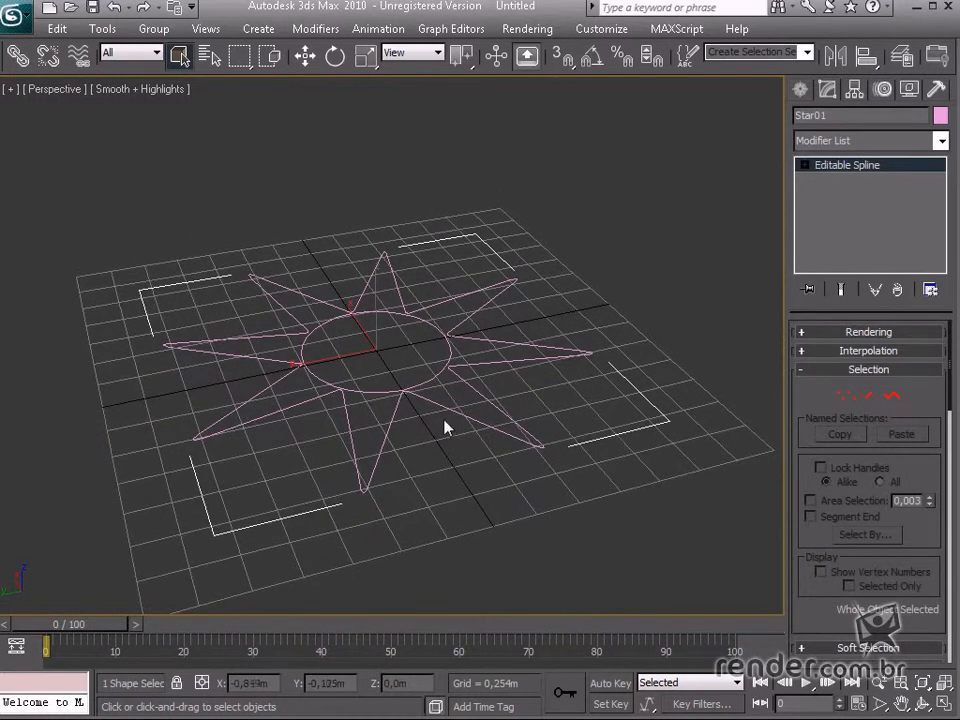
{"action": "middle_click_drag", "start_coordinate": [516, 482], "coordinate": [440, 424], "text": "alt"}
{"action": "scroll", "coordinate": [440, 425], "scroll_direction": "up", "scroll_amount": 1}
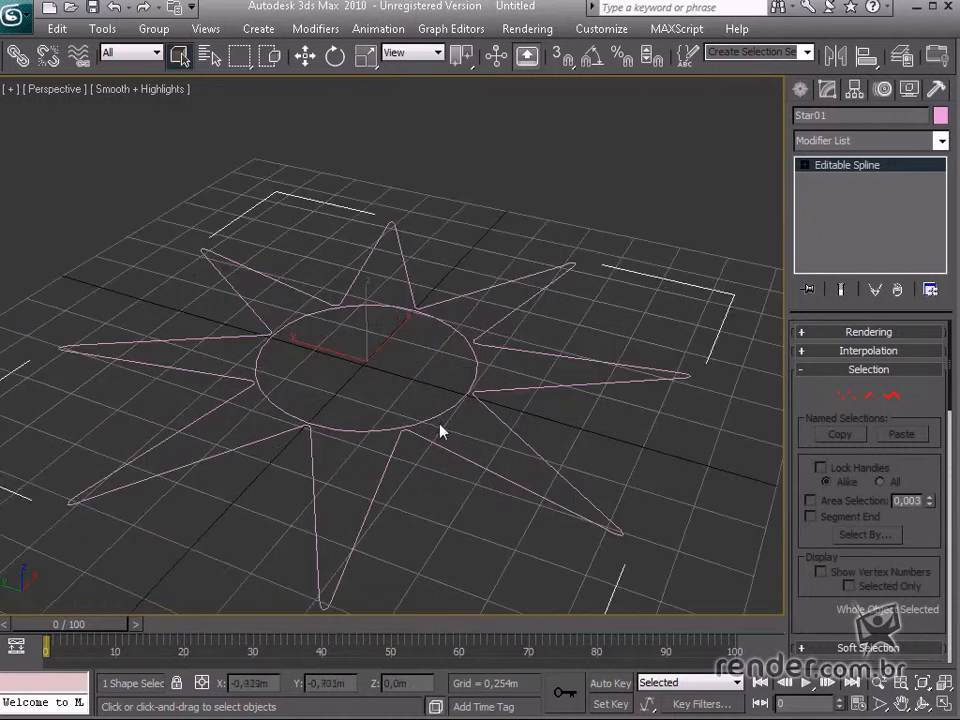
- Apply an Extrude modifier to the combined star and circle spline
{"action": "scroll", "coordinate": [441, 410], "scroll_direction": "up", "scroll_amount": 2}
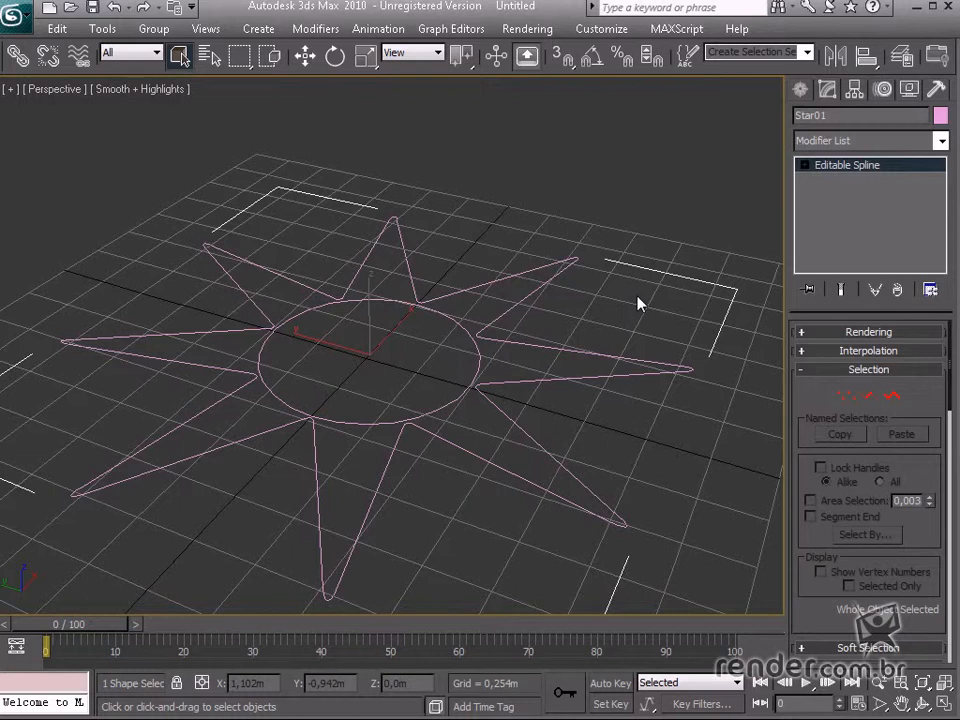
{"action": "middle_click_drag", "start_coordinate": [643, 306], "coordinate": [562, 383], "text": "alt"}
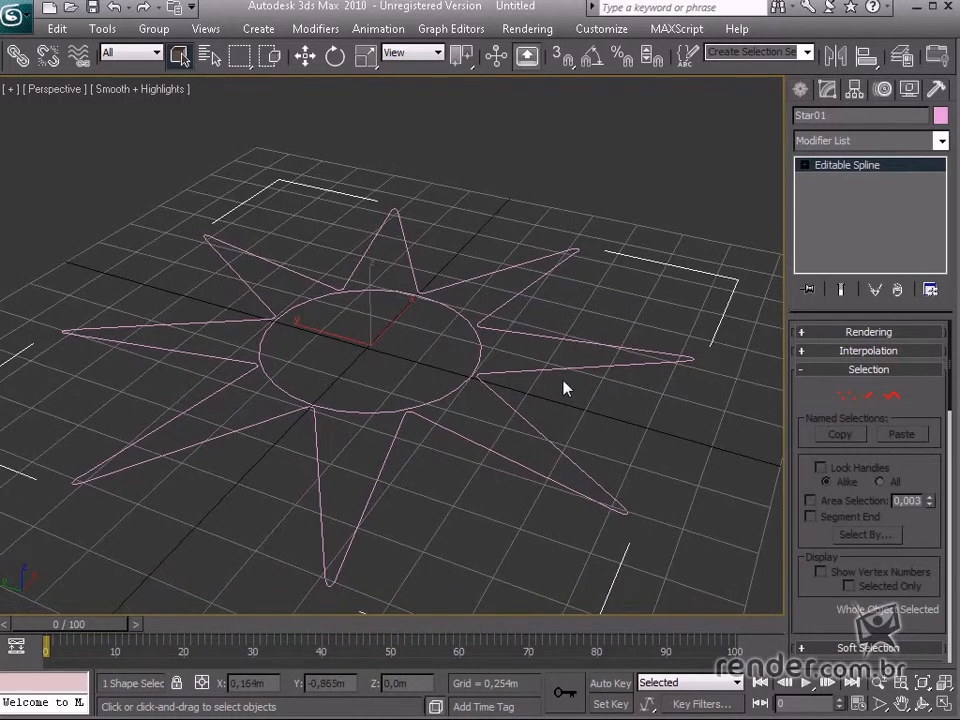
{"action": "left_click", "coordinate": [315, 28]}
{"action": "mouse_move", "coordinate": [351, 103]}
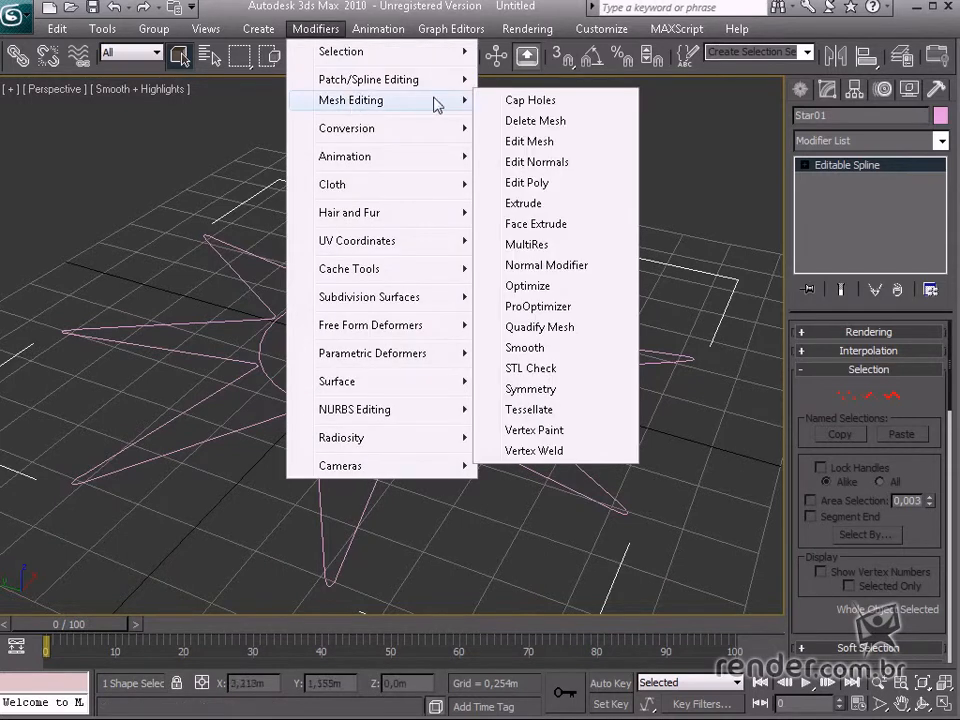
{"action": "left_click", "coordinate": [548, 206]}
{"action": "middle_click_drag", "start_coordinate": [508, 264], "coordinate": [503, 281]}
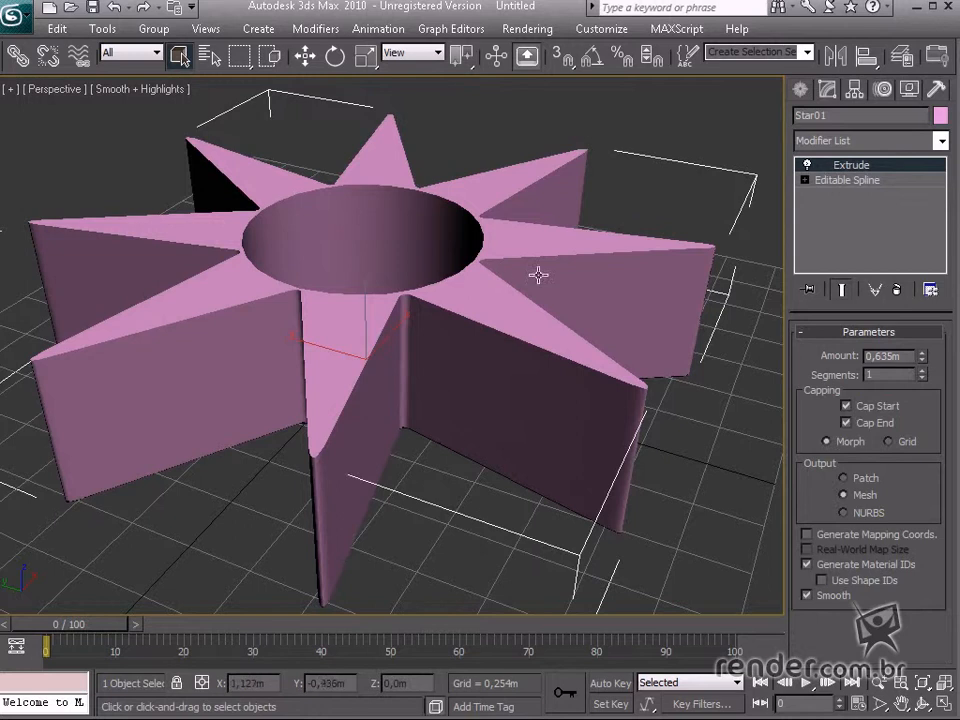
- Set the extrusion amount to 2,095 m and fit the whole object in the view
{"action": "left_click_drag", "start_coordinate": [905, 357], "coordinate": [820, 372]}
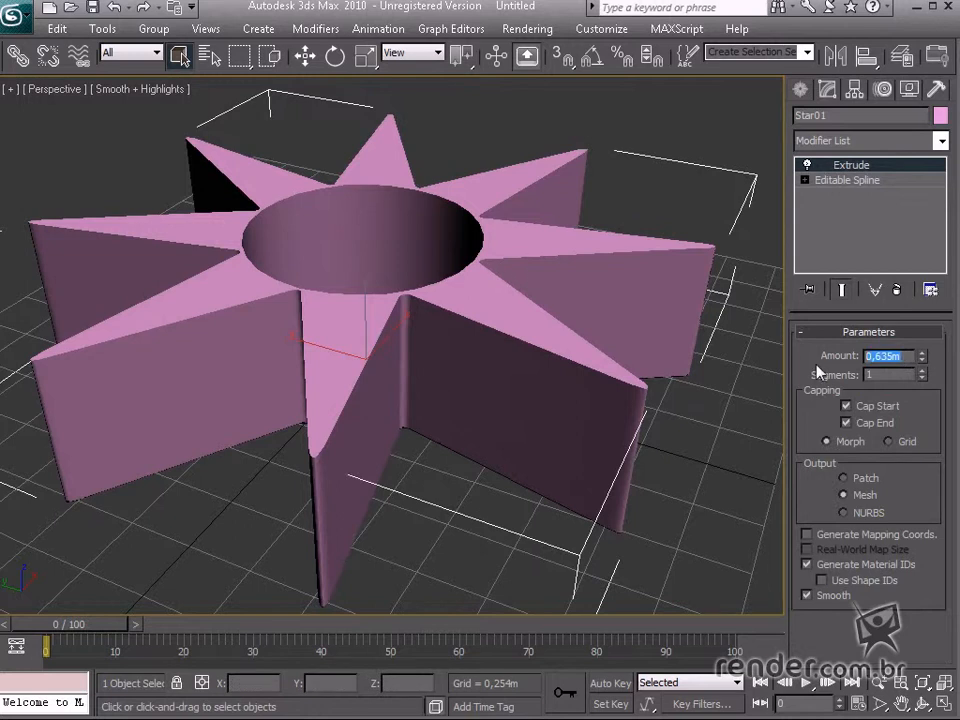
{"action": "type", "text": "2,095"}
{"action": "key", "text": "Return"}
{"action": "key", "text": "z"}
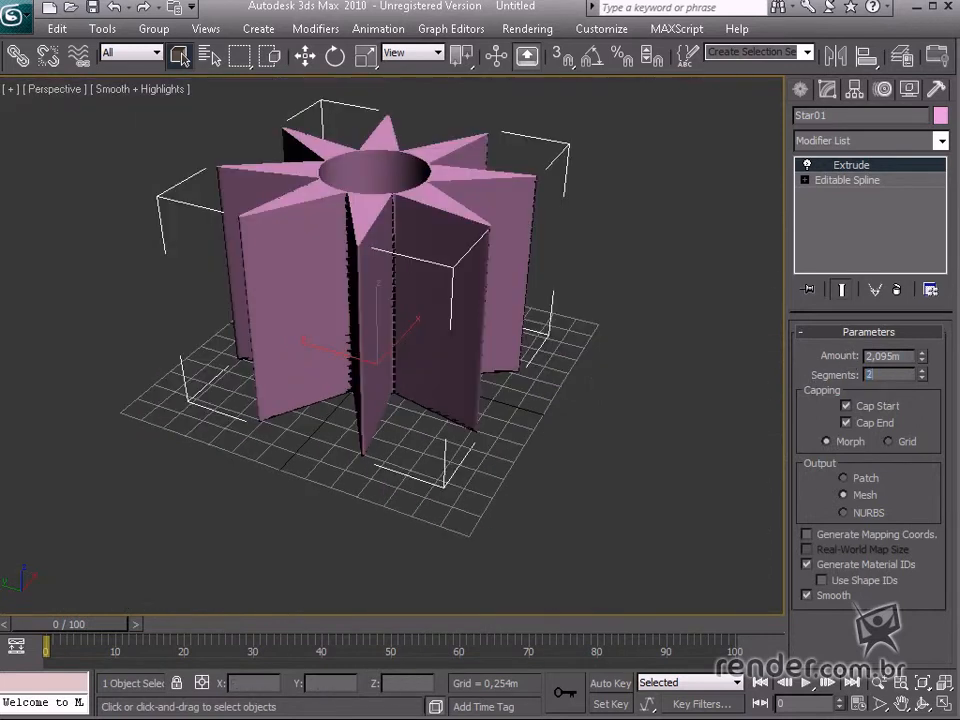
- Divide the extrusion into 20 segments and display edged faces in the Perspective view
{"action": "key", "text": "Return"}
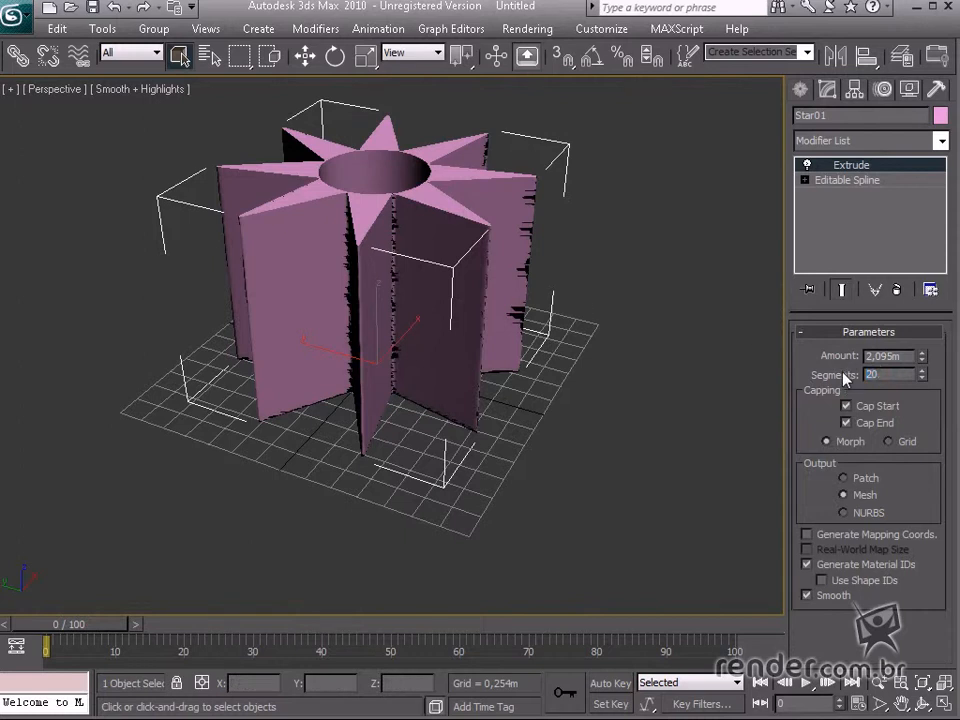
{"action": "key", "text": "F4"}
{"action": "middle_click_drag", "start_coordinate": [447, 350], "coordinate": [423, 387]}
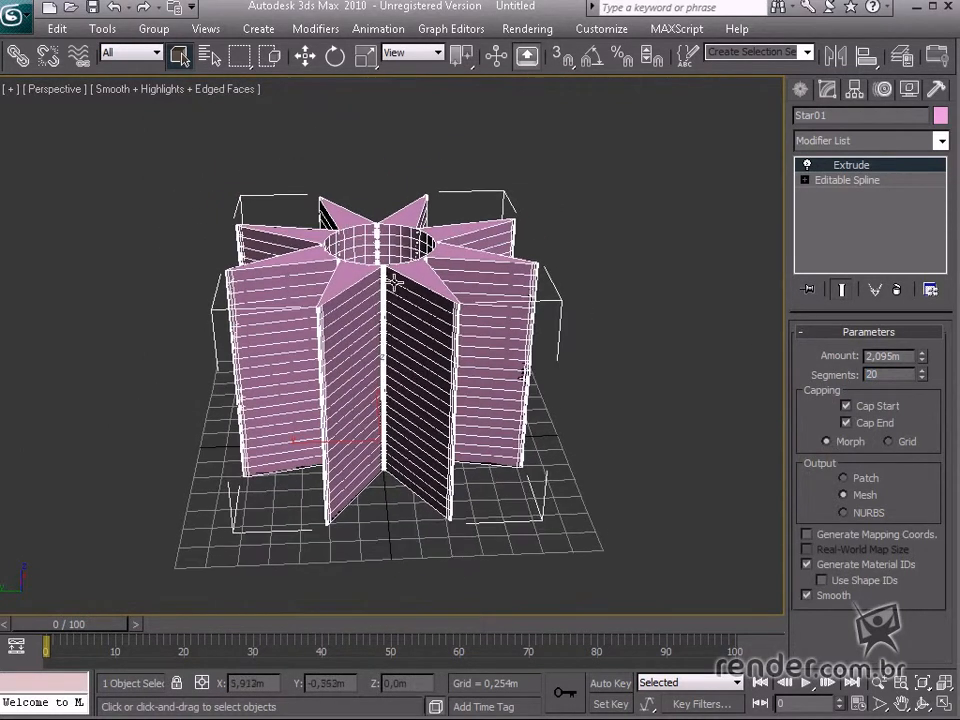
- Try different segment counts on the extrusion and return it to 20 segments
{"action": "left_click", "coordinate": [921, 378]}
{"action": "left_click", "coordinate": [921, 378]}
{"action": "left_click", "coordinate": [921, 378]}
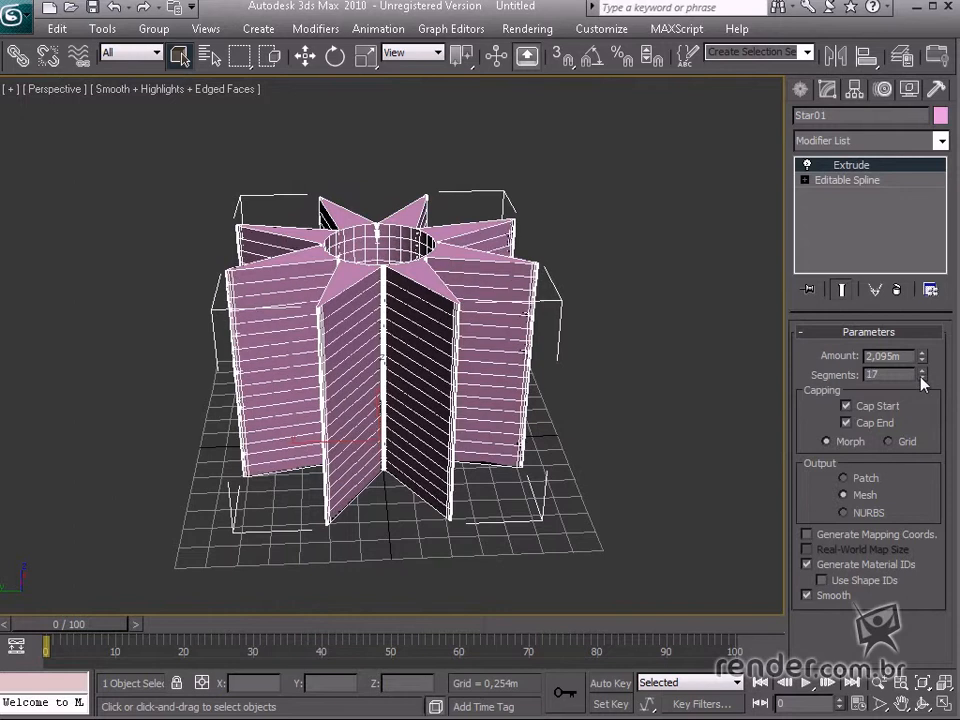
{"action": "left_click", "coordinate": [921, 372]}
{"action": "left_click", "coordinate": [921, 372]}
{"action": "left_click", "coordinate": [921, 372]}
{"action": "left_click", "coordinate": [921, 372]}
{"action": "left_click", "coordinate": [921, 378]}
{"action": "left_click", "coordinate": [921, 378]}
{"action": "left_click", "coordinate": [921, 378]}
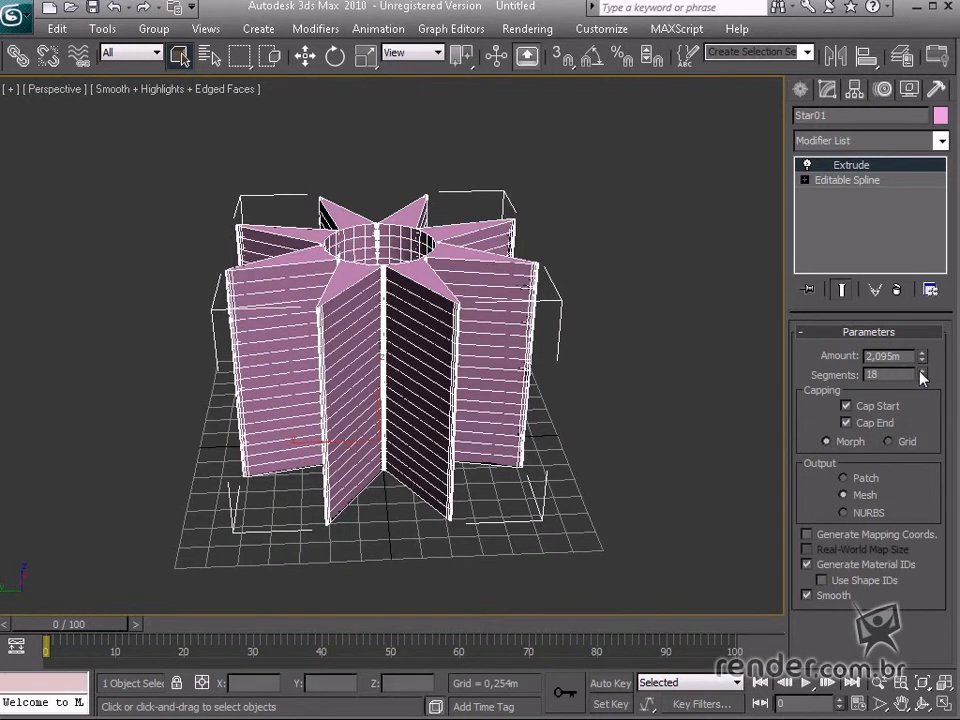
{"action": "left_click", "coordinate": [921, 372]}
{"action": "left_click", "coordinate": [921, 372]}
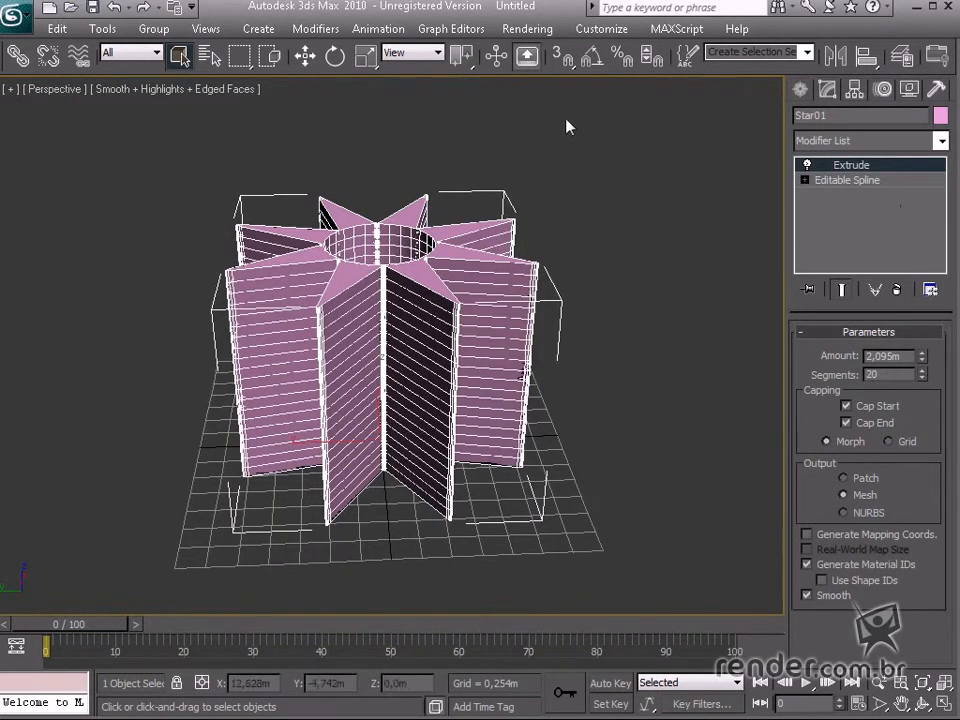
- Add a Stretch modifier on top of the extruded star
{"action": "left_click", "coordinate": [316, 29]}
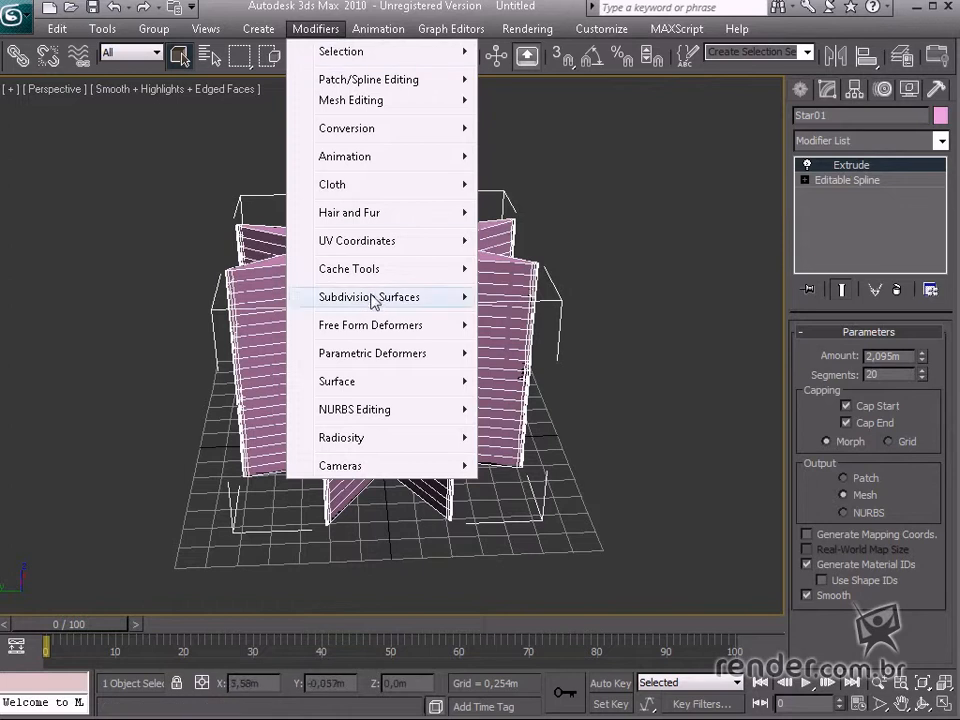
{"action": "mouse_move", "coordinate": [435, 358]}
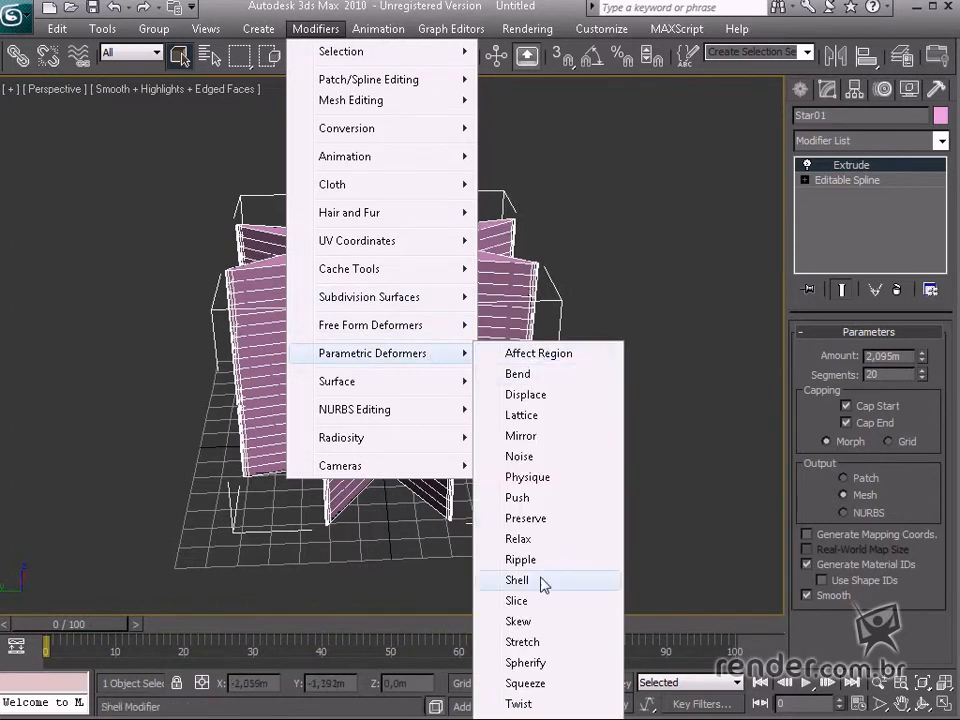
{"action": "left_click", "coordinate": [535, 645]}
{"action": "middle_click_drag", "start_coordinate": [429, 384], "coordinate": [420, 411]}
{"action": "scroll", "coordinate": [425, 408], "scroll_direction": "up", "scroll_amount": 1}
{"action": "scroll", "coordinate": [425, 408], "scroll_direction": "down", "scroll_amount": 1}
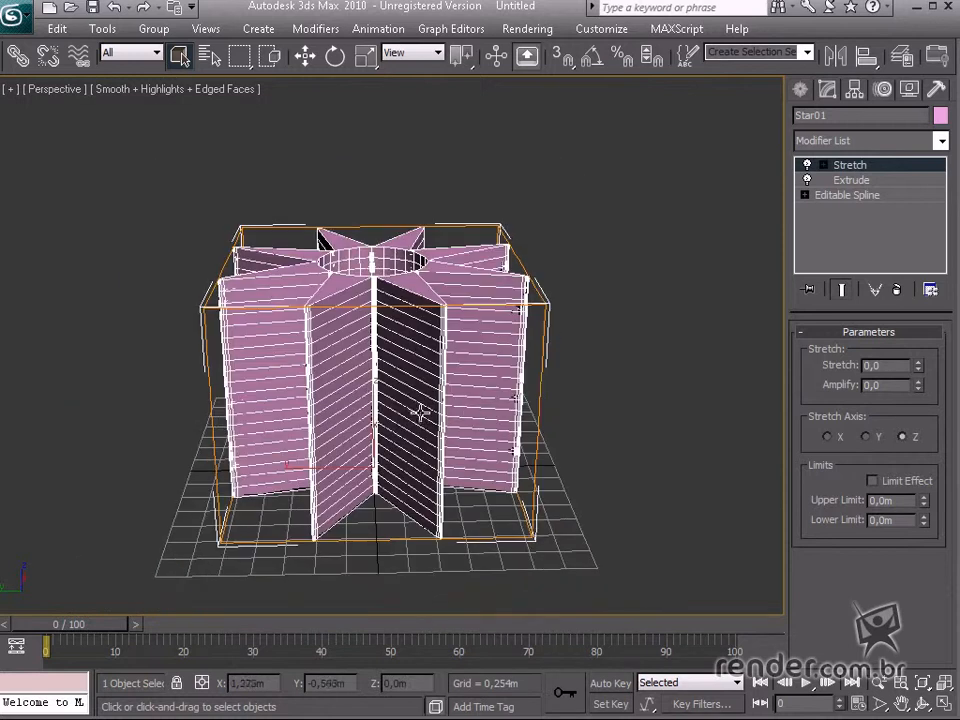
- Set the Stretch value to 1,0 and limit its effect to an upper limit of 1,257 m
{"action": "left_click_drag", "start_coordinate": [887, 365], "coordinate": [801, 384]}
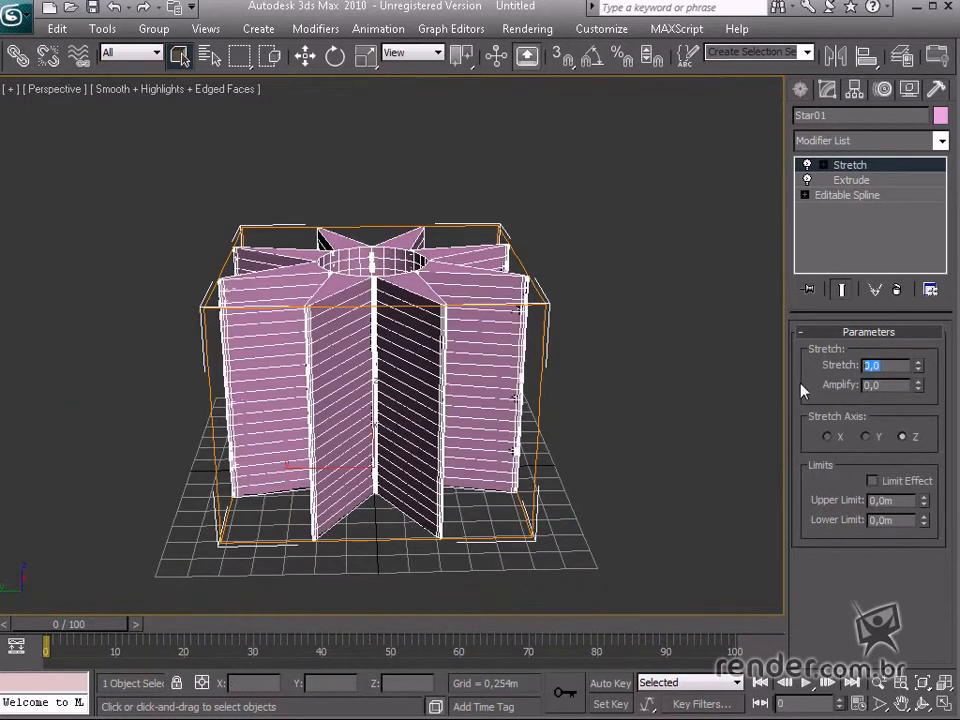
{"action": "type", "text": "1"}
{"action": "key", "text": "Return"}
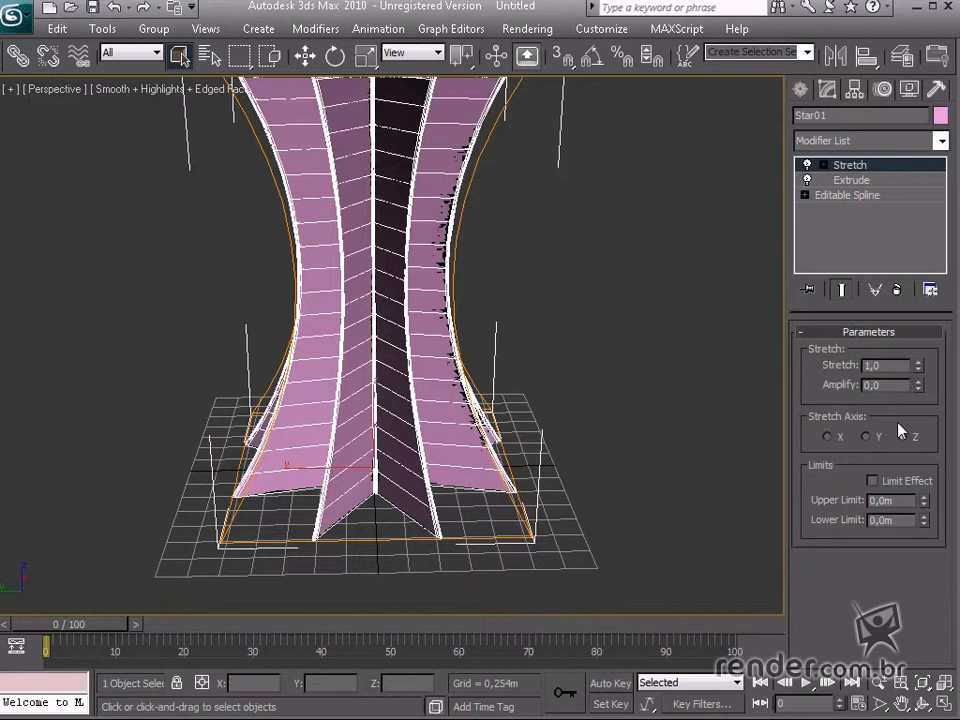
{"action": "middle_click_drag", "start_coordinate": [530, 392], "coordinate": [518, 493], "text": "alt"}
{"action": "middle_click_drag", "start_coordinate": [455, 470], "coordinate": [440, 442]}
{"action": "scroll", "coordinate": [472, 429], "scroll_direction": "down", "scroll_amount": 3}
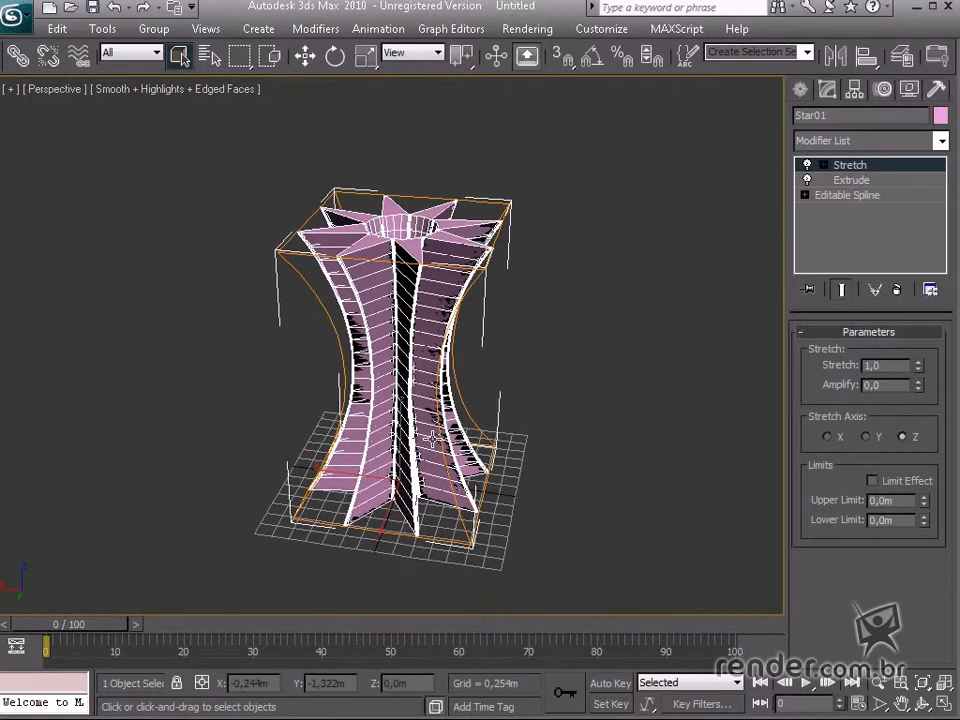
{"action": "left_click", "coordinate": [891, 484]}
{"action": "left_click_drag", "start_coordinate": [926, 506], "coordinate": [811, 310]}
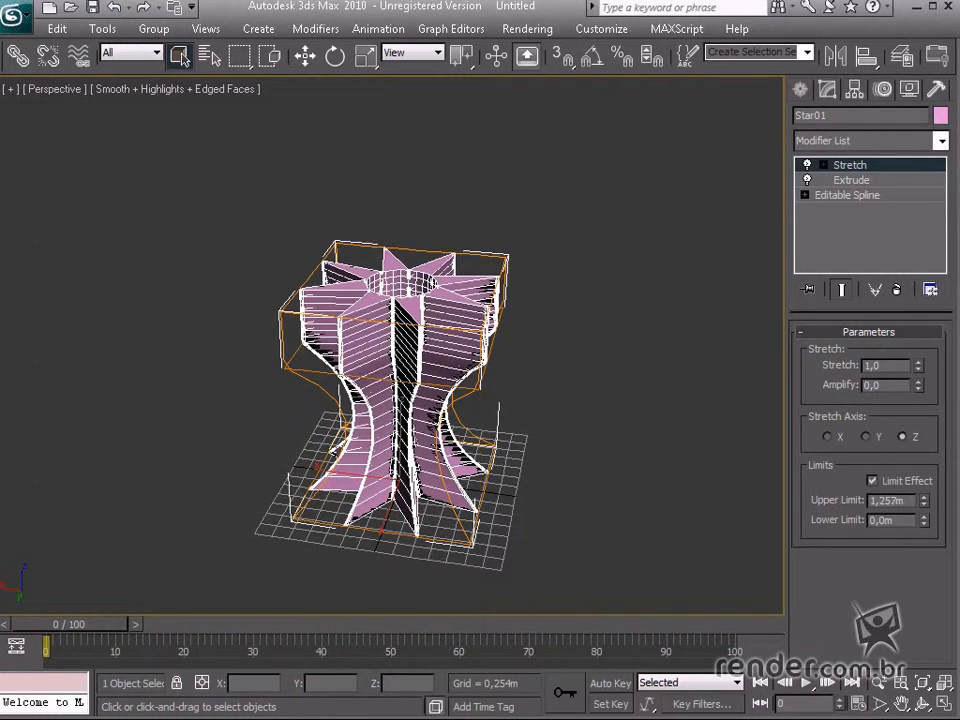
- Add a Twist modifier above the Stretch and twist the star column 93,5 degrees about the Z axis
{"action": "left_click", "coordinate": [941, 141]}
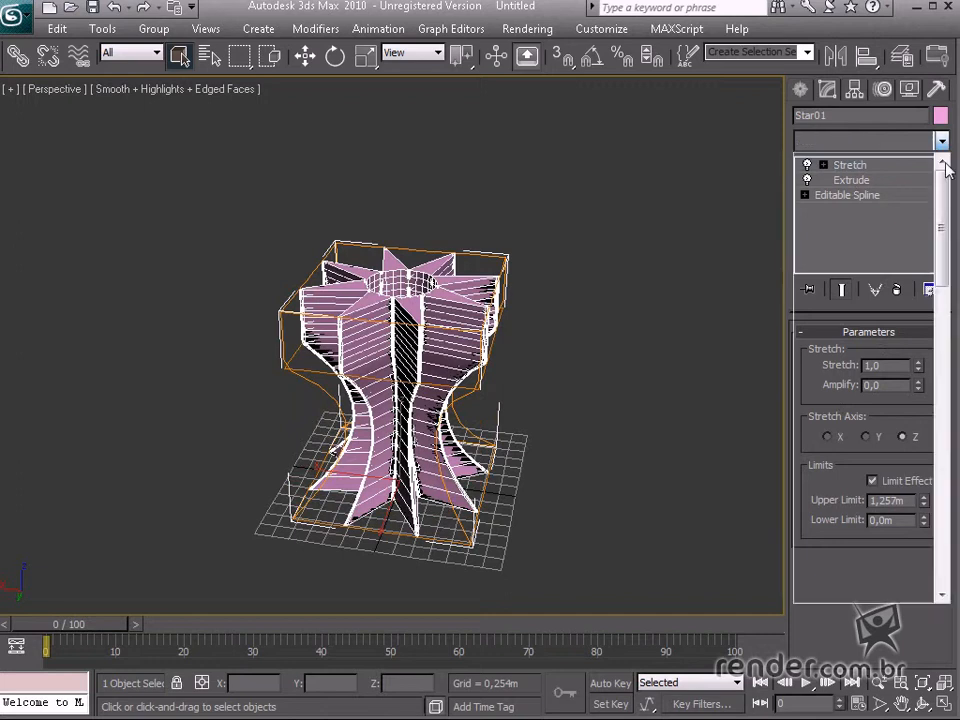
{"action": "scroll", "coordinate": [938, 255], "scroll_direction": "down", "scroll_amount": 2}
{"action": "left_click_drag", "start_coordinate": [938, 255], "coordinate": [944, 589]}
{"action": "left_click", "coordinate": [913, 626]}
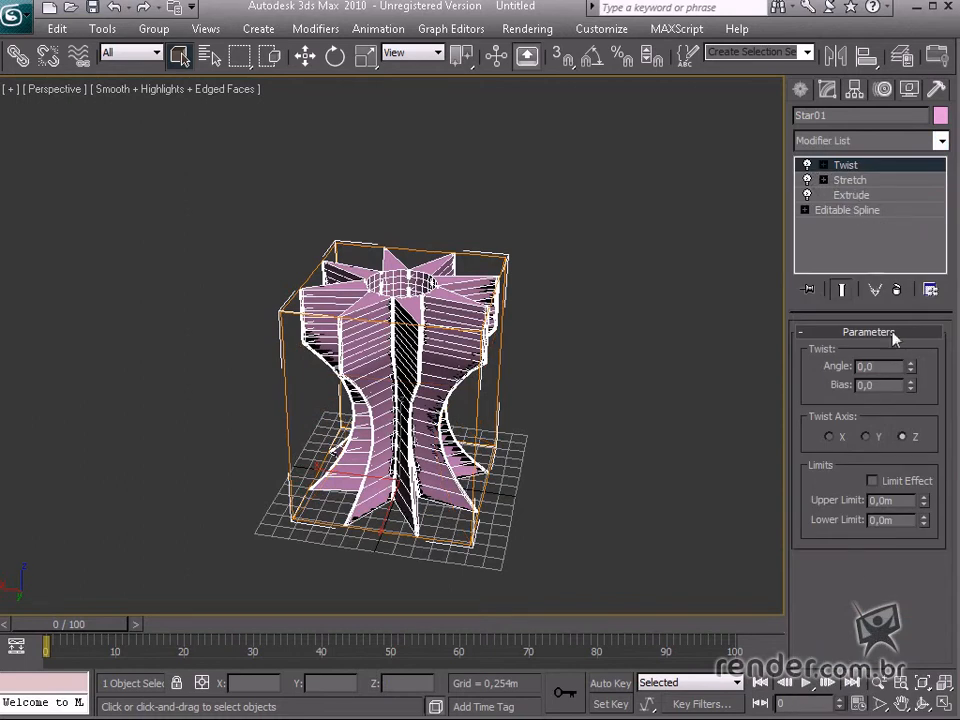
{"action": "left_click_drag", "start_coordinate": [908, 370], "coordinate": [897, 188]}
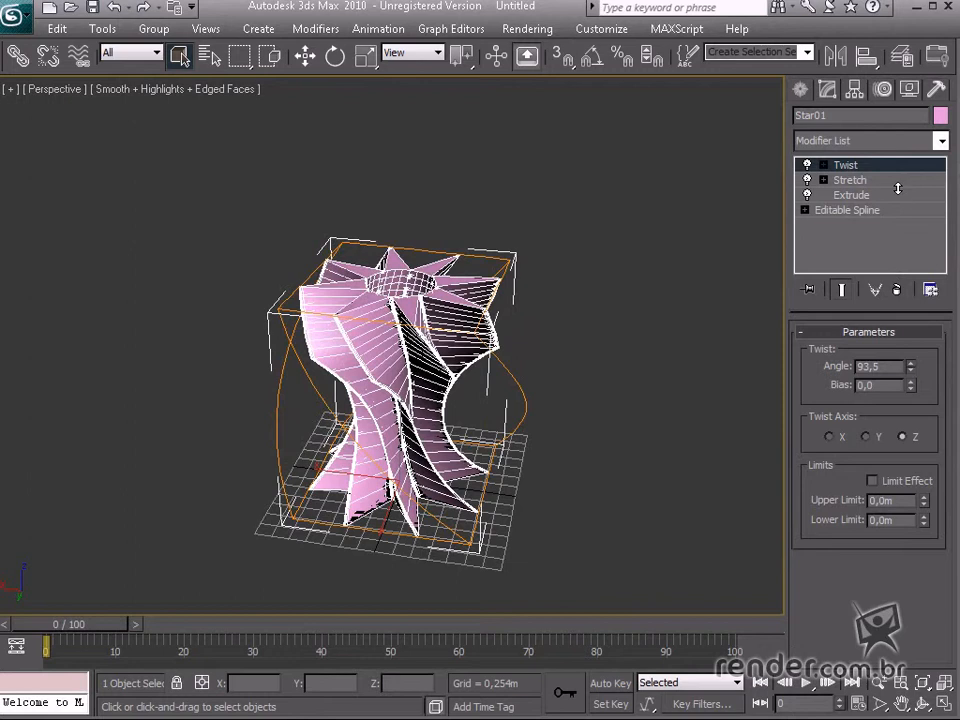
{"action": "middle_click_drag", "start_coordinate": [600, 457], "coordinate": [480, 430], "text": "alt"}
- Turn the Twist and Stretch modifiers off and on again to compare their effect on the column
{"action": "left_click", "coordinate": [807, 165]}
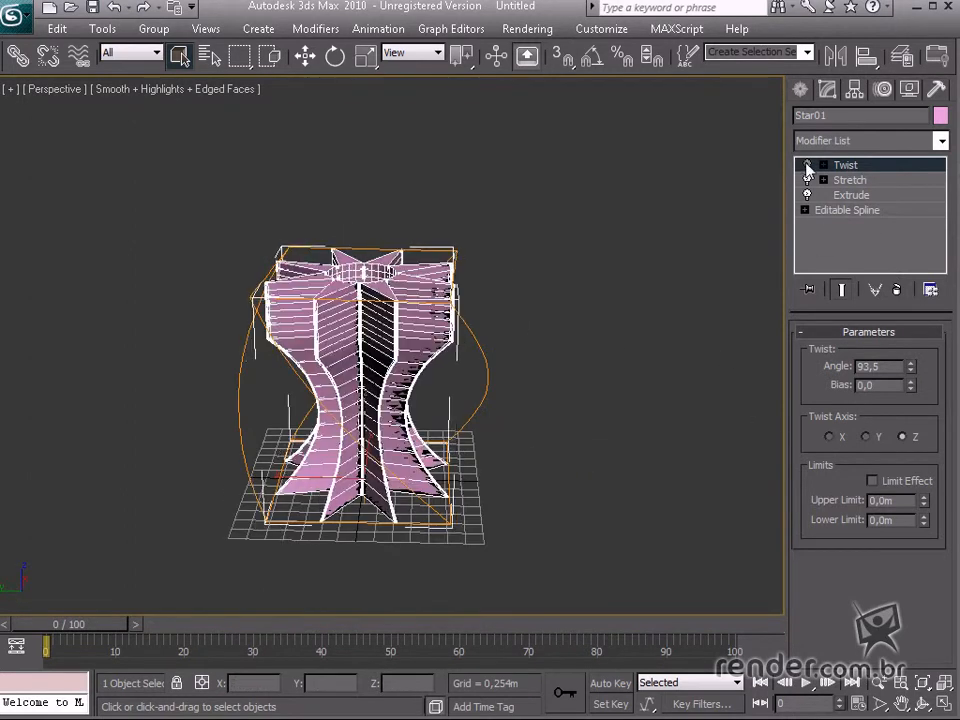
{"action": "left_click", "coordinate": [807, 180]}
{"action": "left_click", "coordinate": [807, 180]}
{"action": "left_click", "coordinate": [807, 165]}
{"action": "middle_click_drag", "start_coordinate": [566, 406], "coordinate": [496, 400], "text": "alt"}
{"action": "middle_click_drag", "start_coordinate": [549, 343], "coordinate": [613, 412], "text": "alt"}
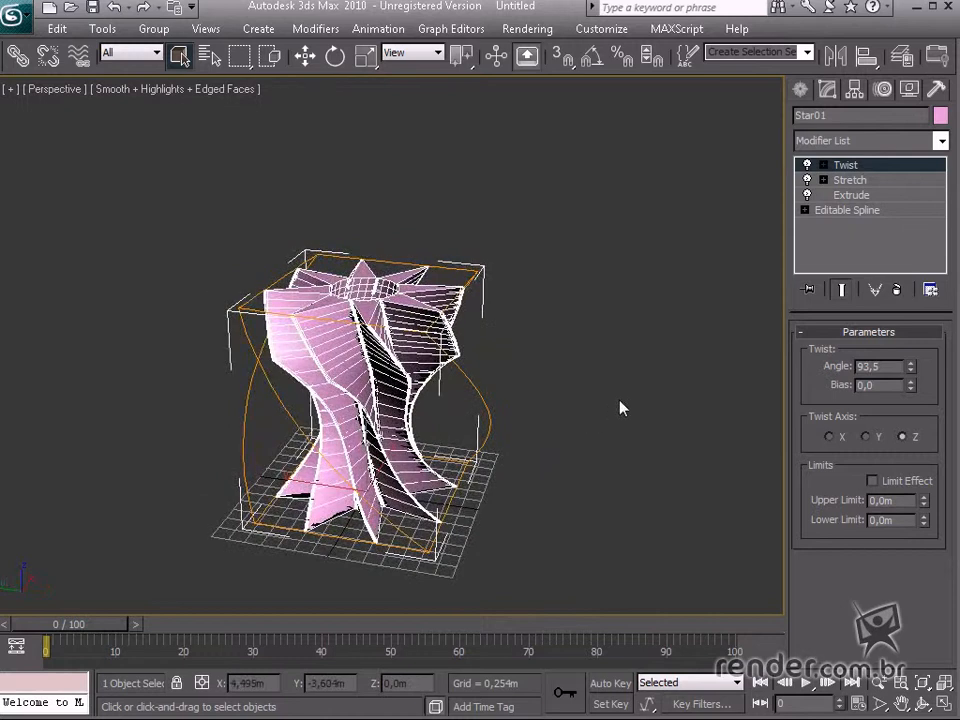